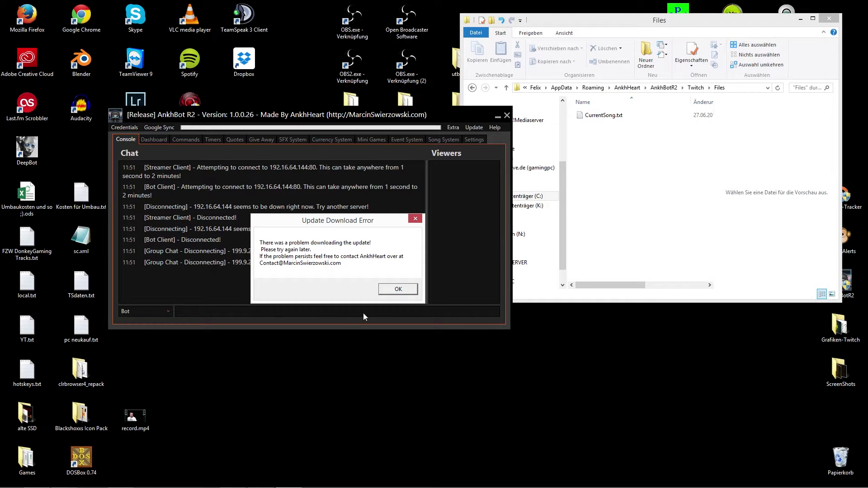
# Try again to install the AnkhBot R2 update to version 1.0.0.28, dismissing the error dialogs.
pyautogui.click(396, 290)
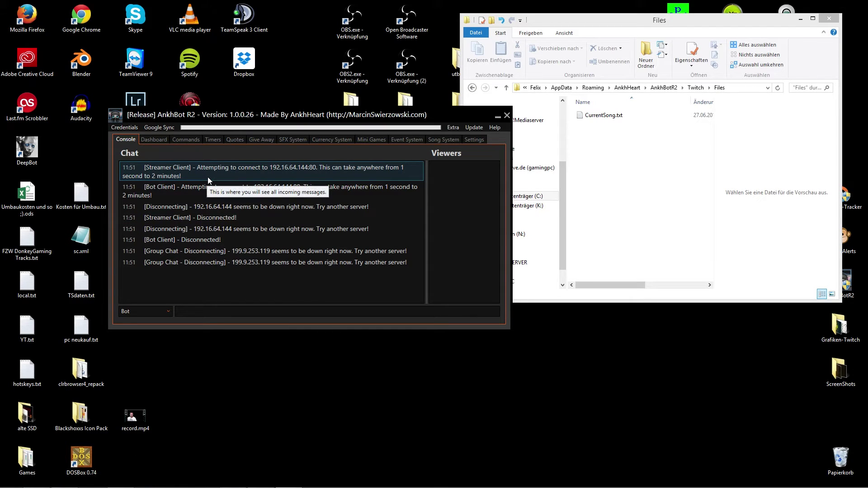
pyautogui.click(478, 128)
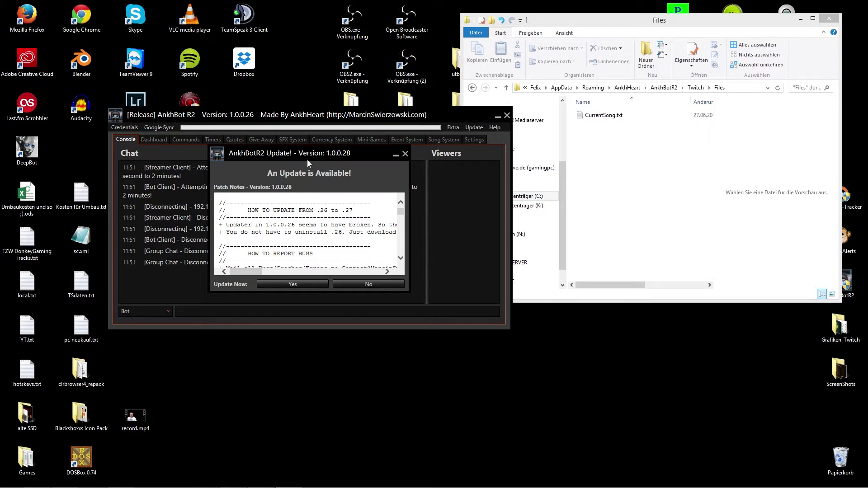
pyautogui.click(302, 286)
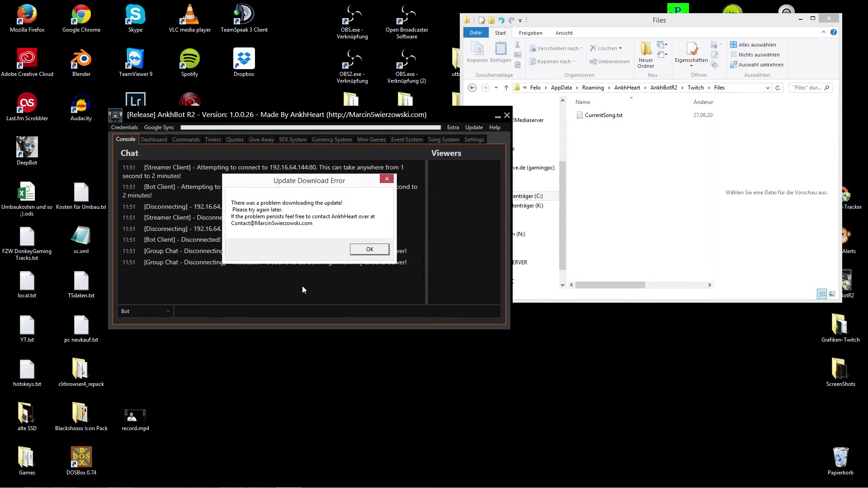
pyautogui.moveTo(328, 180); pyautogui.dragTo(364, 227)
pyautogui.click(396, 296)
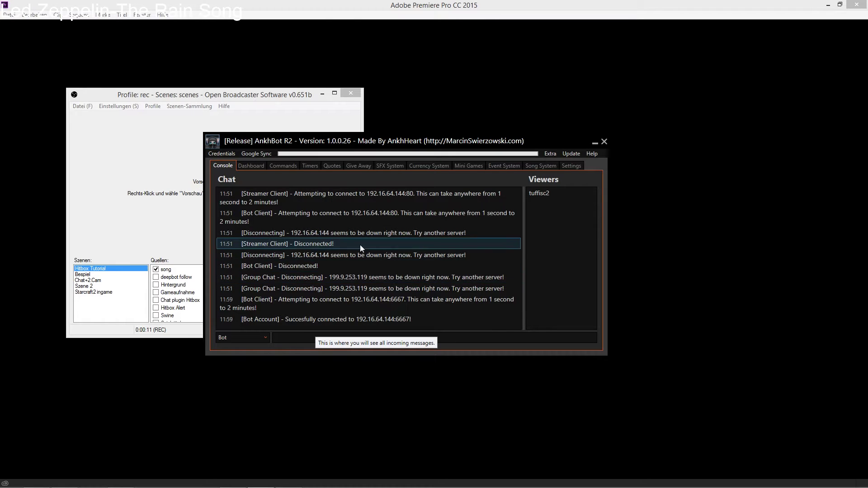
# Disconnect the bot account in the bot login and reconnect it using port 6667.
pyautogui.click(221, 156)
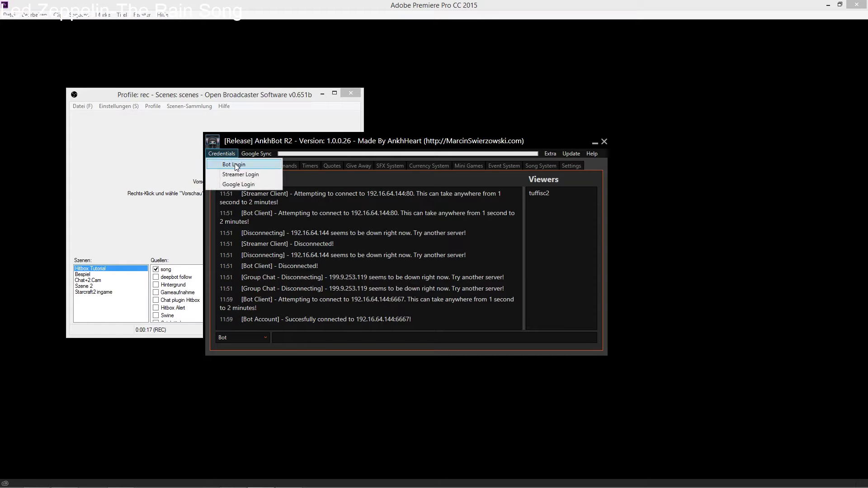
pyautogui.click(234, 165)
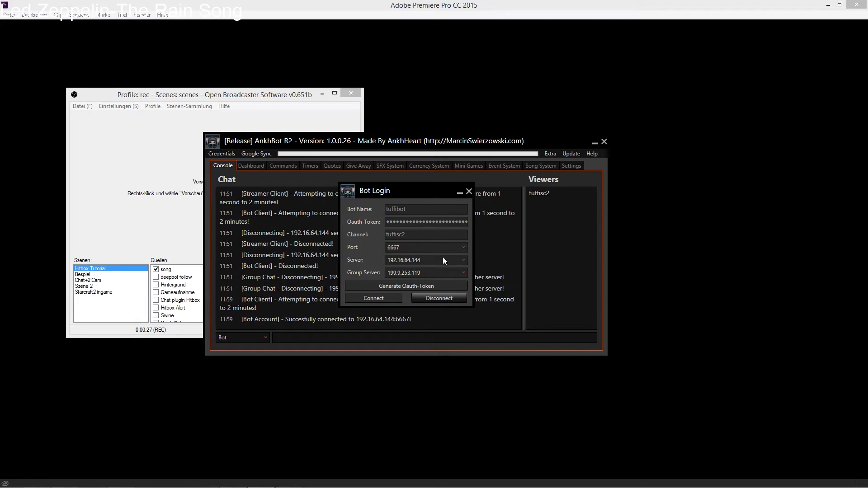
pyautogui.click(431, 298)
pyautogui.click(412, 248)
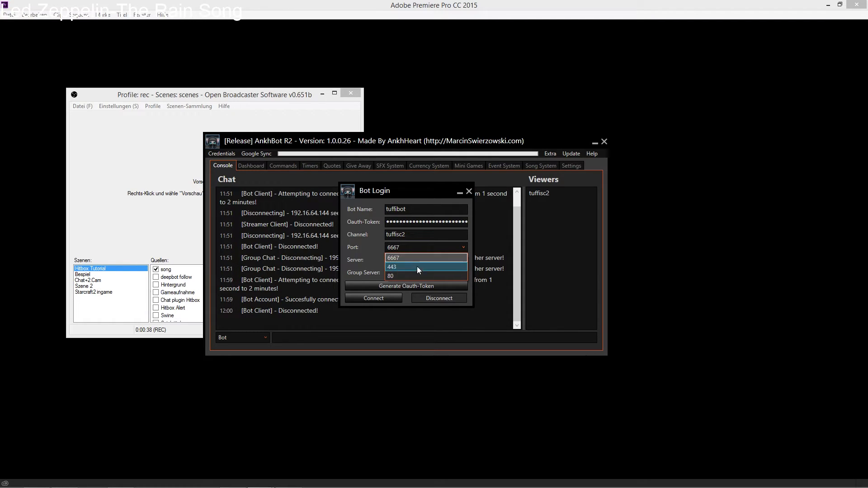
pyautogui.click(398, 258)
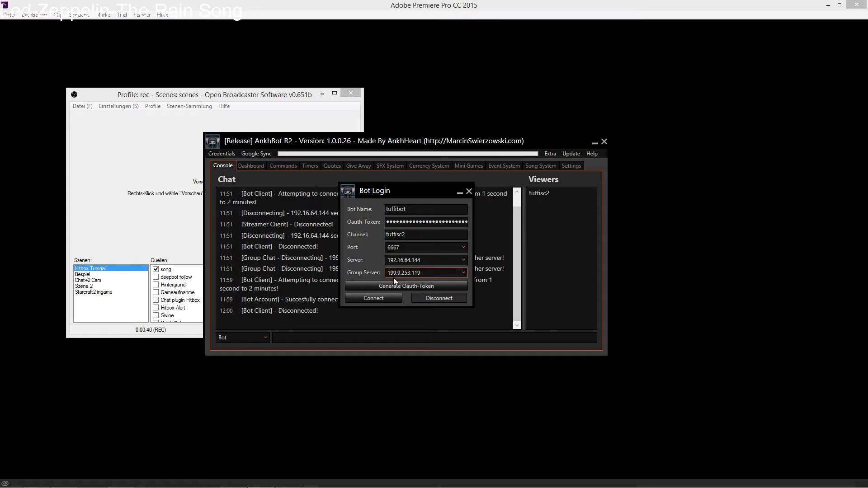
pyautogui.click(371, 296)
# Connect the streamer account with its saved credentials and open the Google login.
pyautogui.click(228, 155)
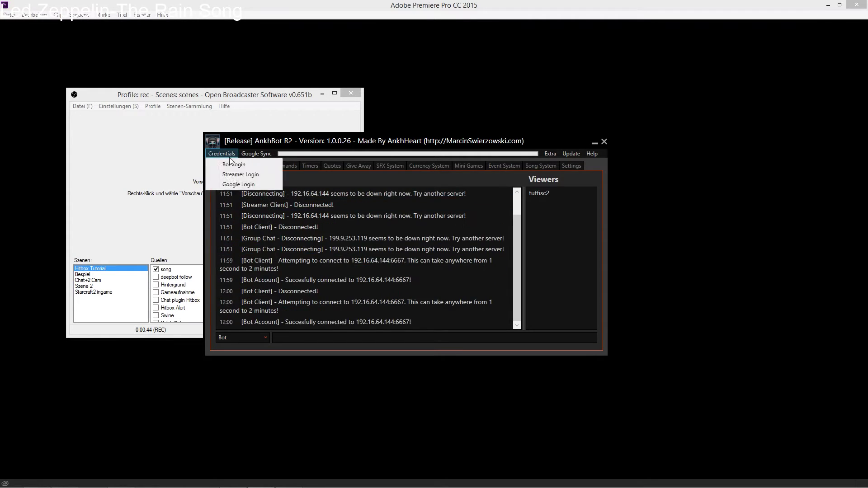
pyautogui.click(229, 174)
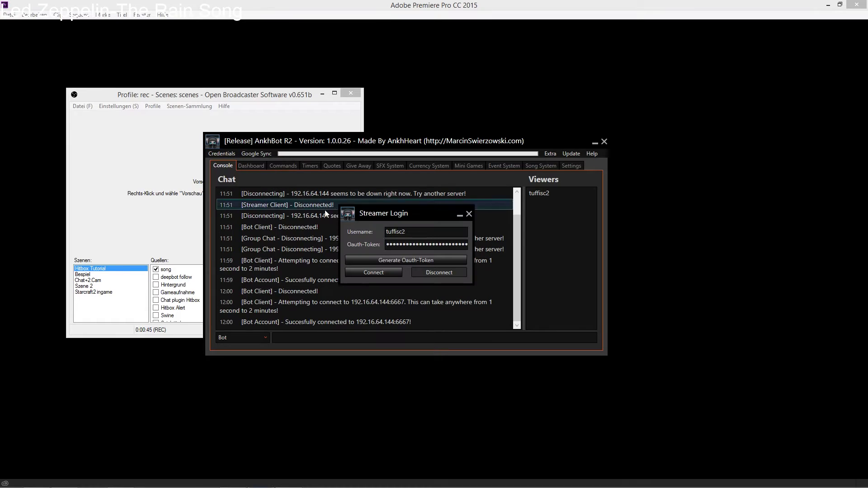
pyautogui.click(381, 274)
pyautogui.click(222, 154)
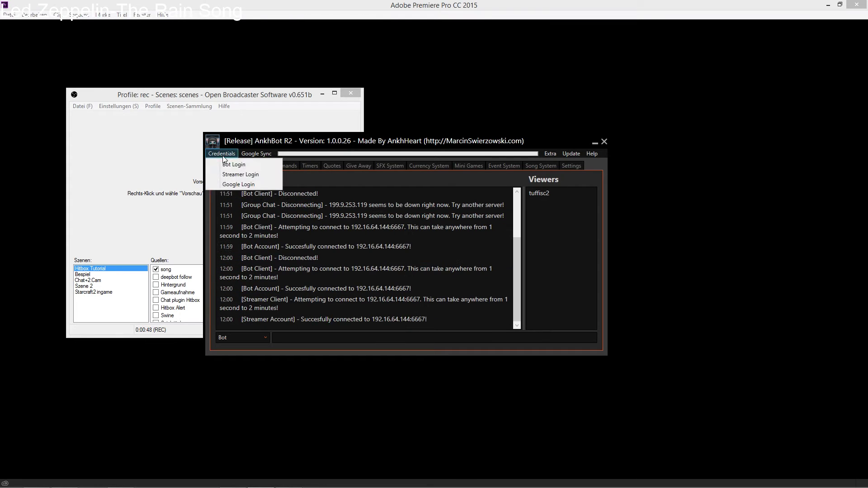
pyautogui.click(239, 184)
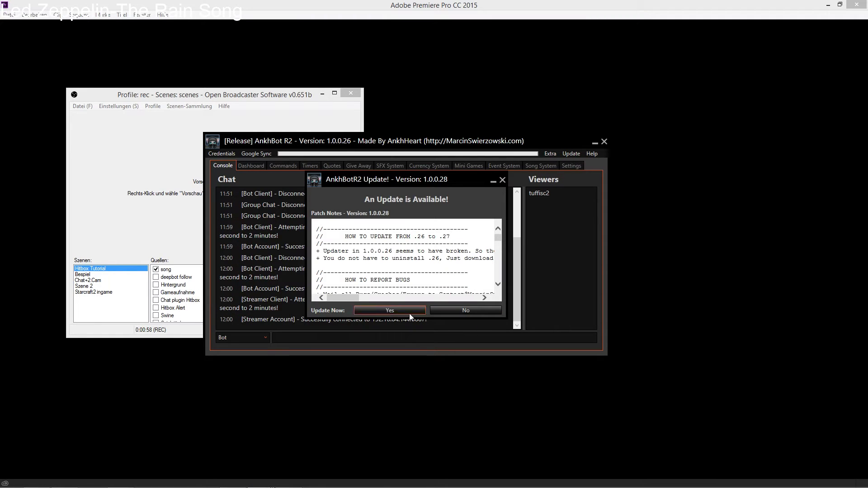
# Read through the version 1.0.0.28 patch notes in the update window.
pyautogui.moveTo(416, 183); pyautogui.dragTo(410, 224)
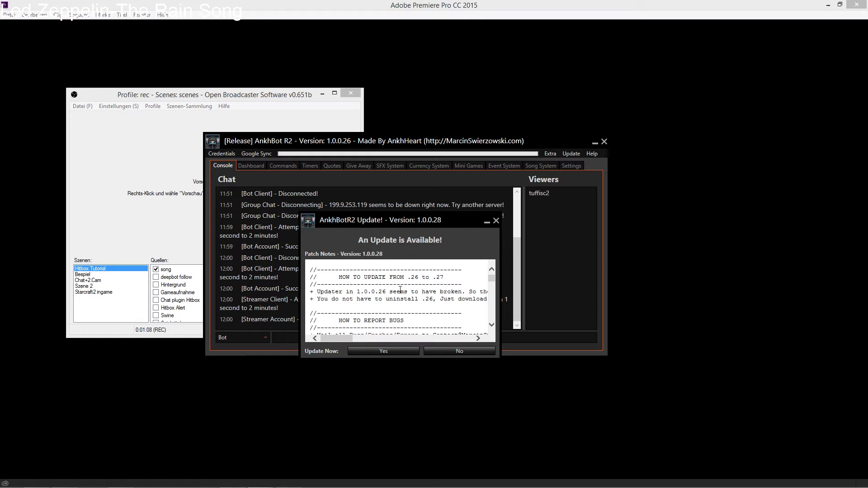
pyautogui.moveTo(492, 278); pyautogui.dragTo(494, 285)
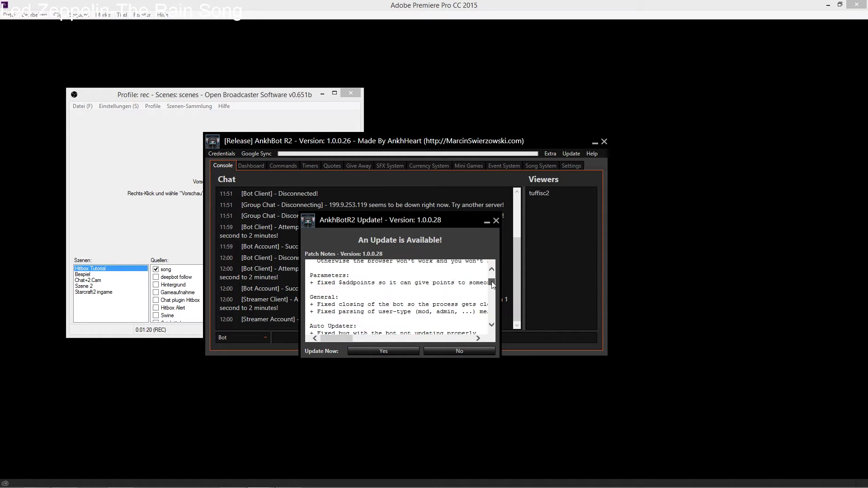
pyautogui.moveTo(492, 283); pyautogui.dragTo(492, 281)
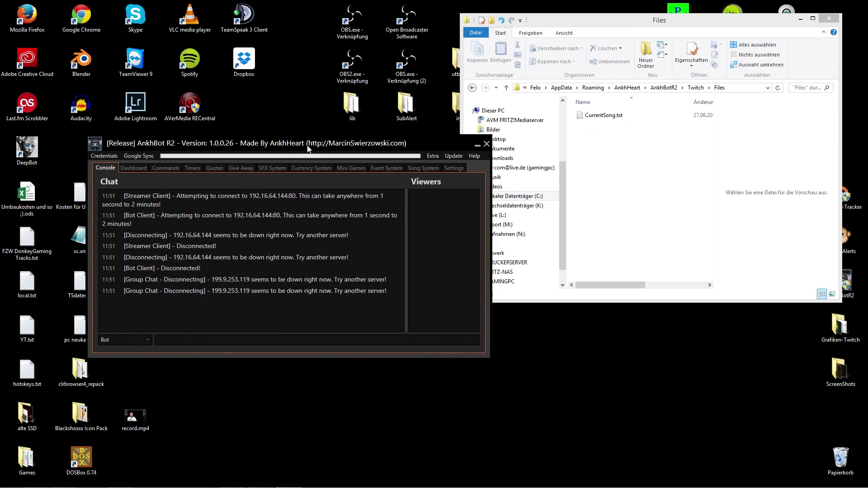
# Move the AnkhBot window clear of the file browser and go up from the Files folder to the user's profile folder.
pyautogui.moveTo(309, 144); pyautogui.dragTo(265, 218)
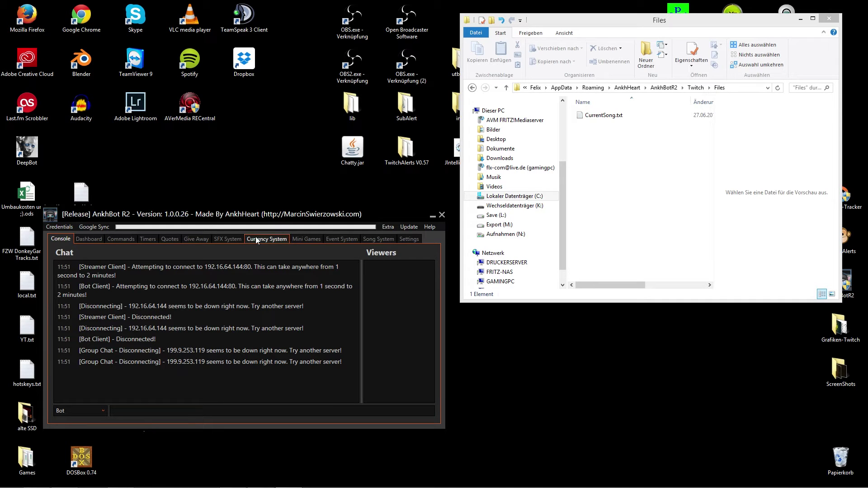
pyautogui.moveTo(253, 219); pyautogui.dragTo(259, 193)
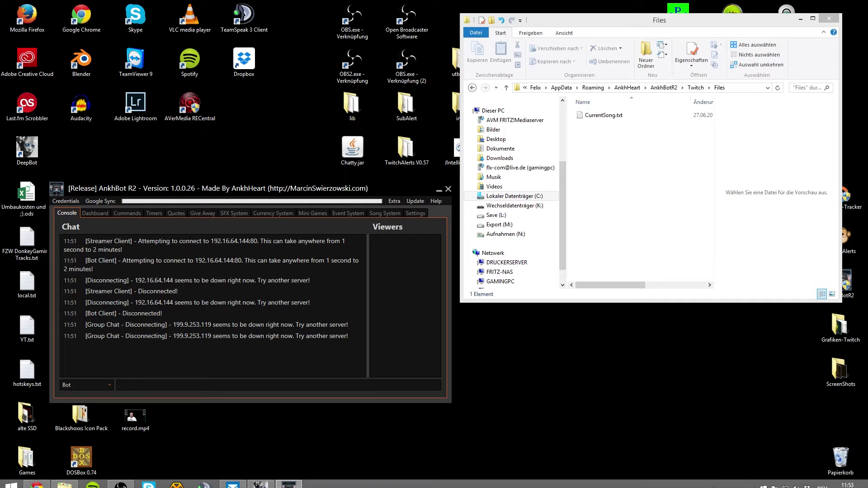
pyautogui.click(561, 88)
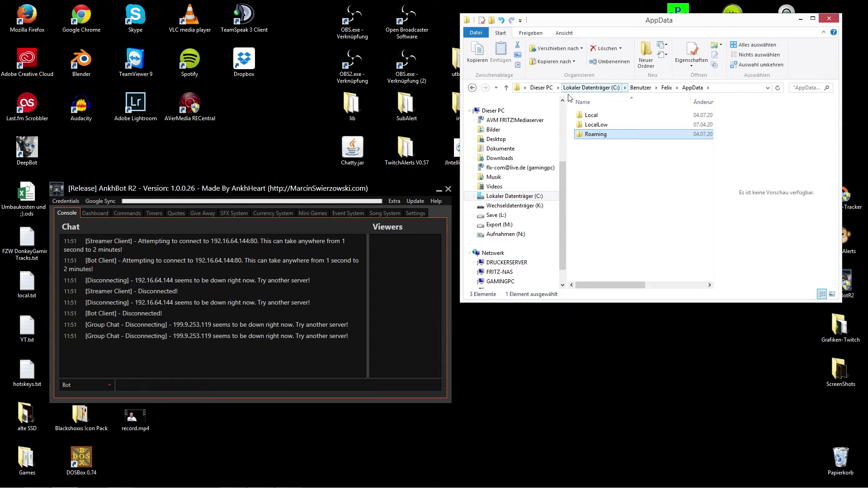
pyautogui.click(666, 88)
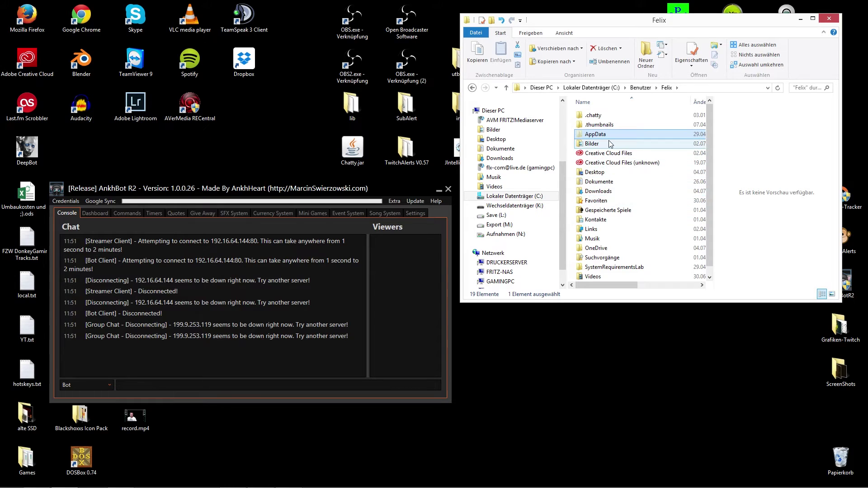
# Examine the hidden files and folders setting in the advanced folder view options and close the options without applying anything.
pyautogui.click(565, 37)
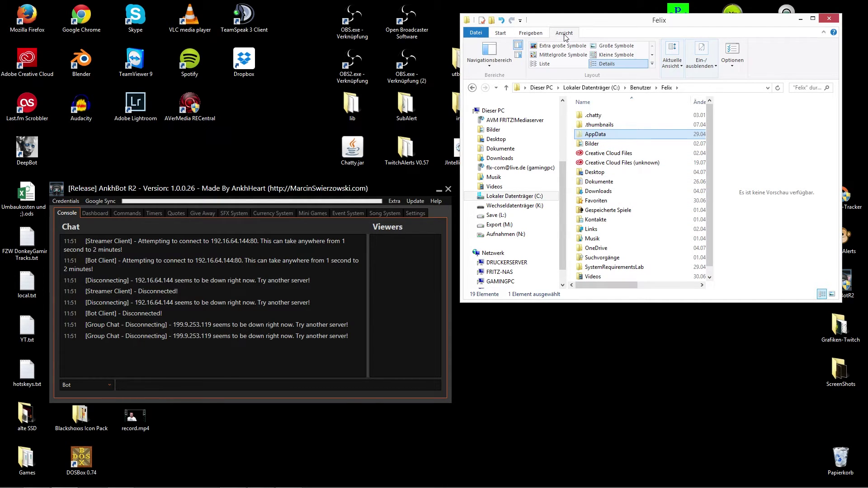
pyautogui.click(732, 61)
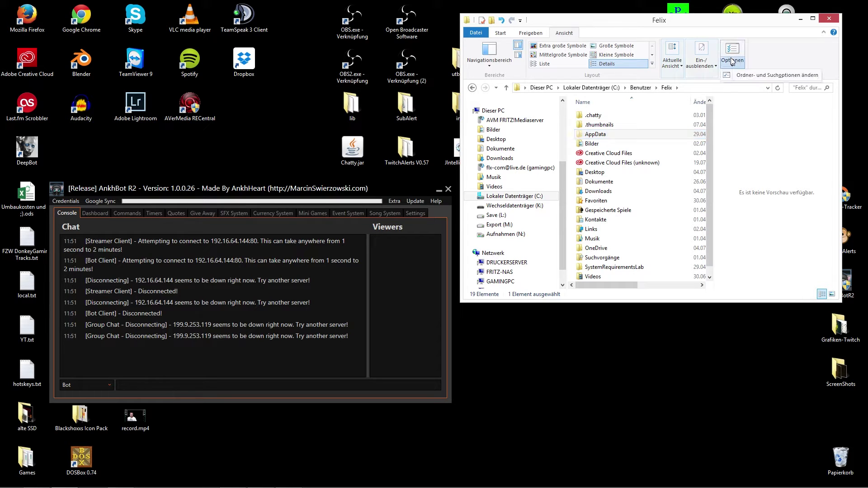
pyautogui.click(733, 48)
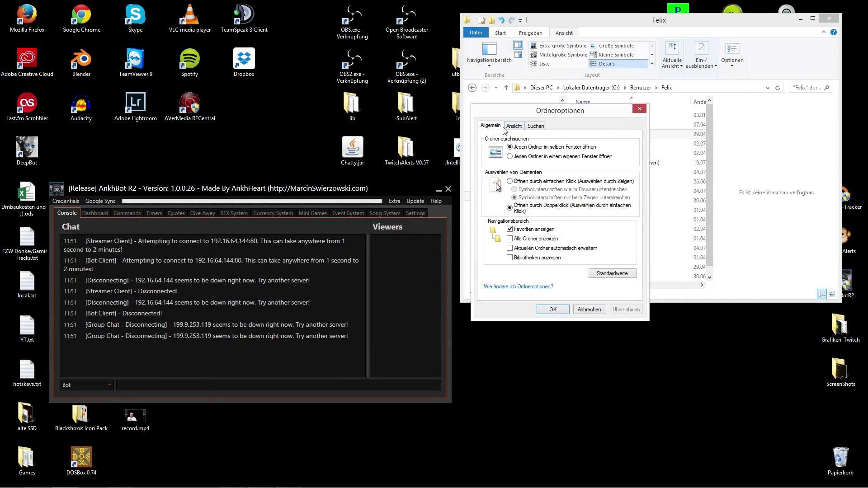
pyautogui.click(514, 126)
pyautogui.moveTo(631, 213); pyautogui.dragTo(631, 225)
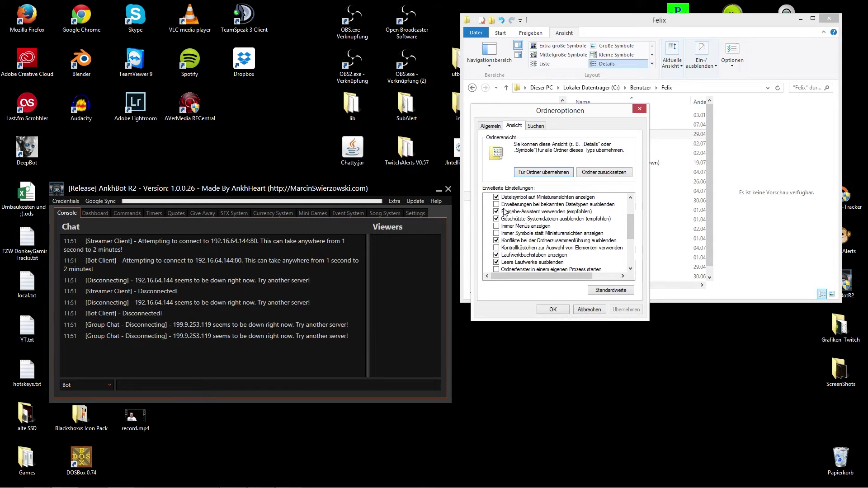
pyautogui.moveTo(630, 228); pyautogui.dragTo(630, 245)
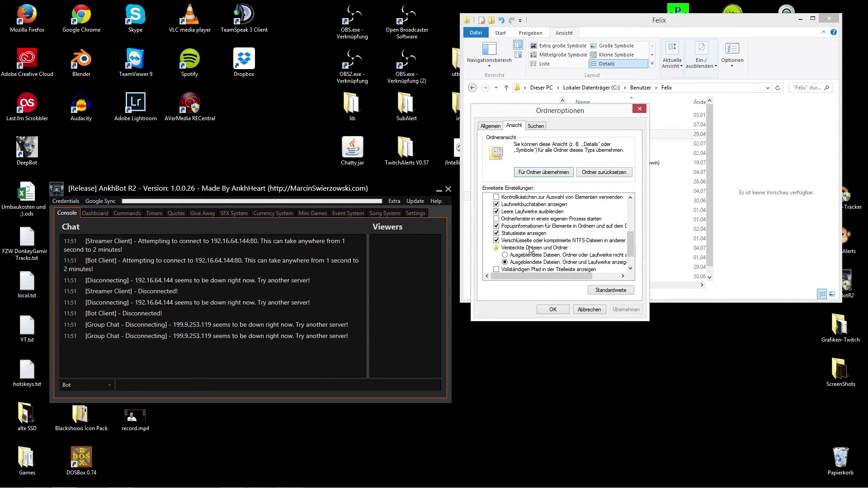
pyautogui.moveTo(506, 276); pyautogui.dragTo(519, 276)
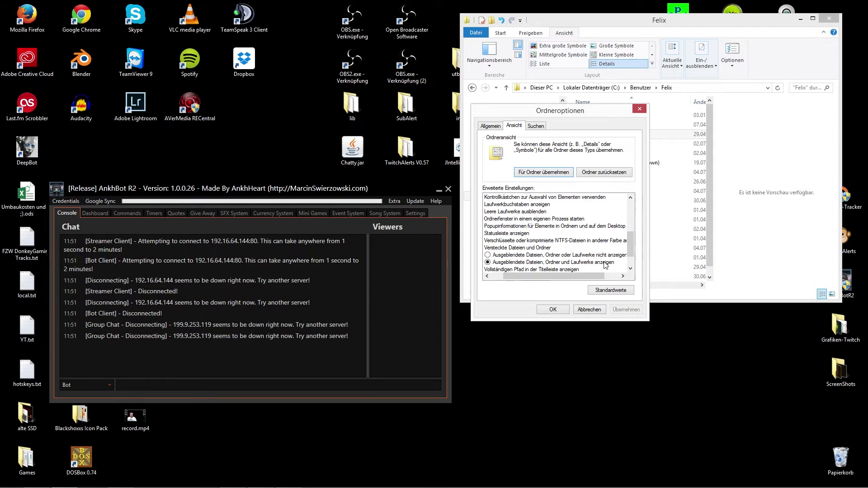
pyautogui.click(504, 264)
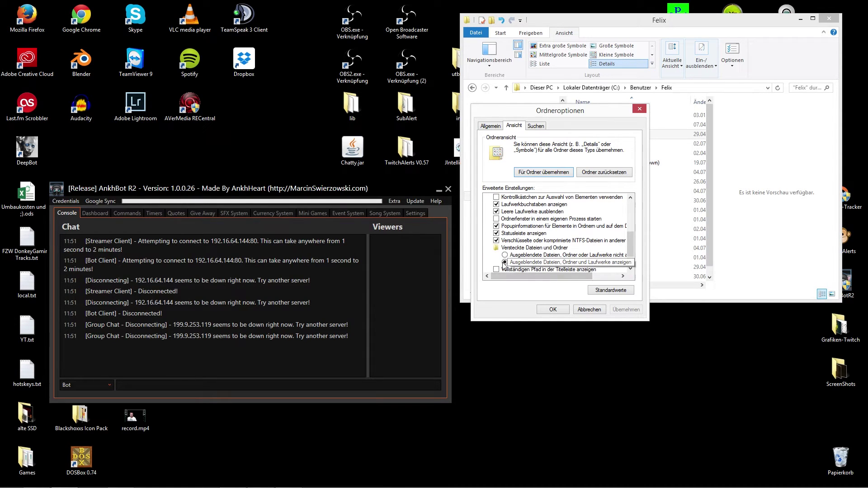
pyautogui.click(587, 309)
# Open the AnkhBotR2 program folder under AppData, Roaming, AnkhHeart in the user's profile.
pyautogui.click(597, 190)
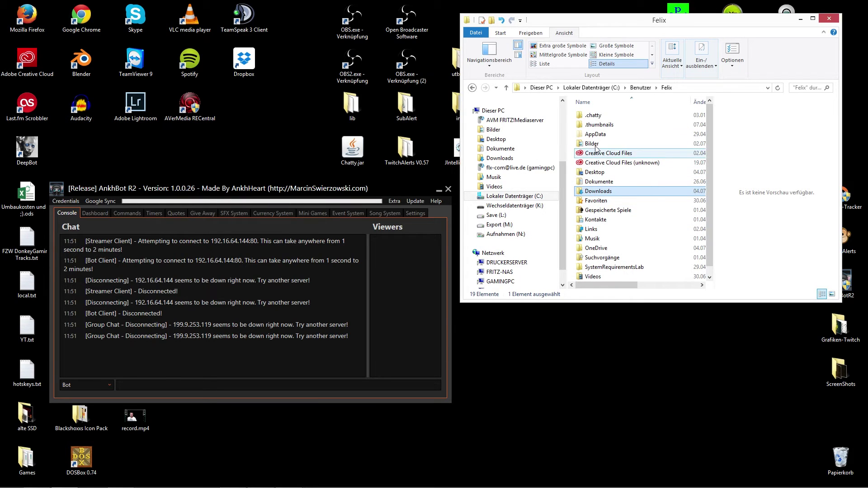
pyautogui.click(595, 163)
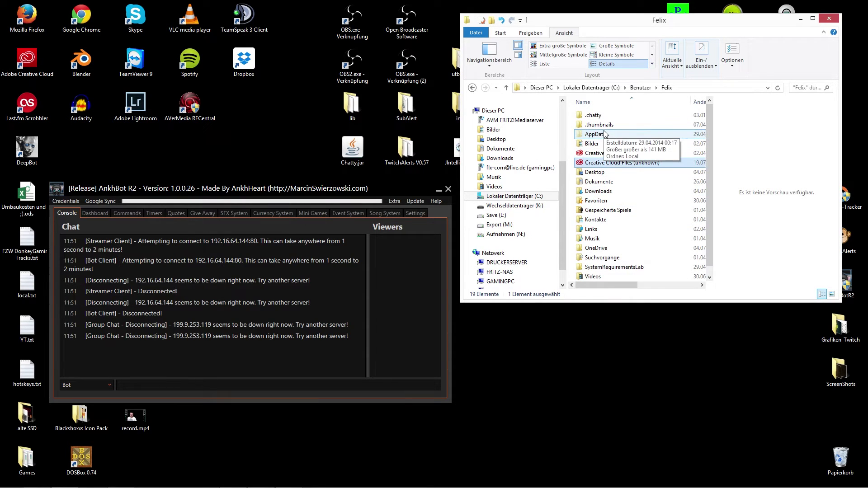
pyautogui.doubleClick(605, 134)
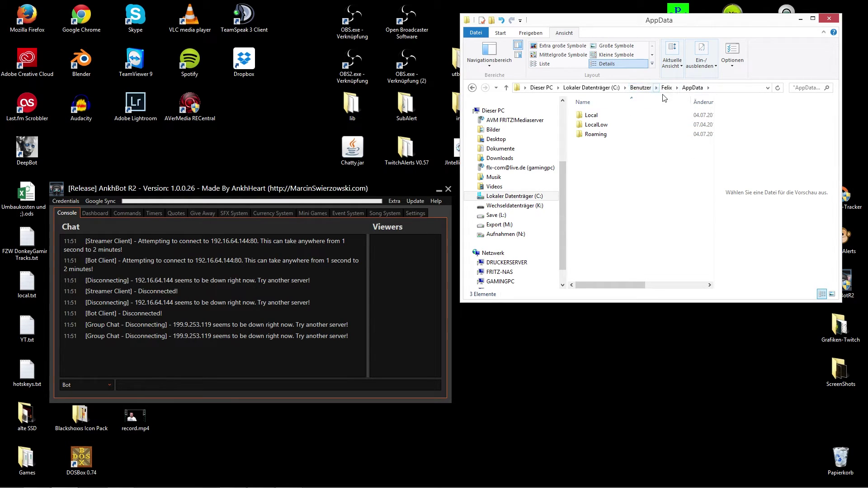
pyautogui.doubleClick(595, 135)
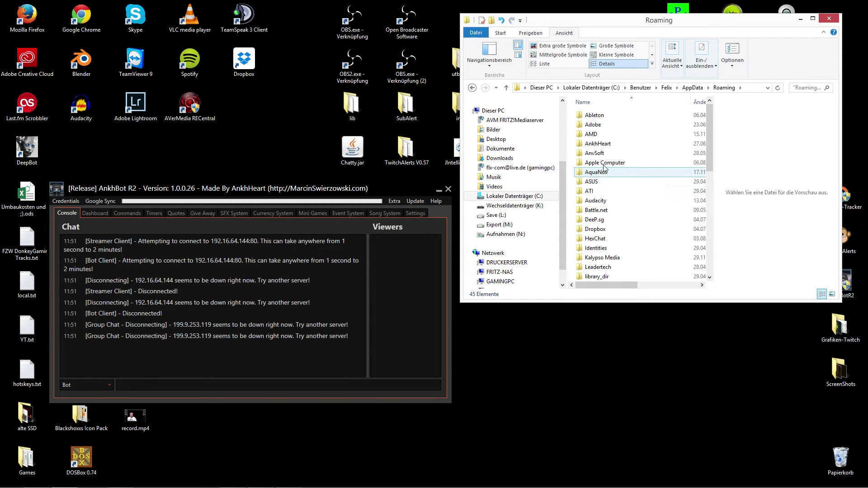
pyautogui.click(611, 145)
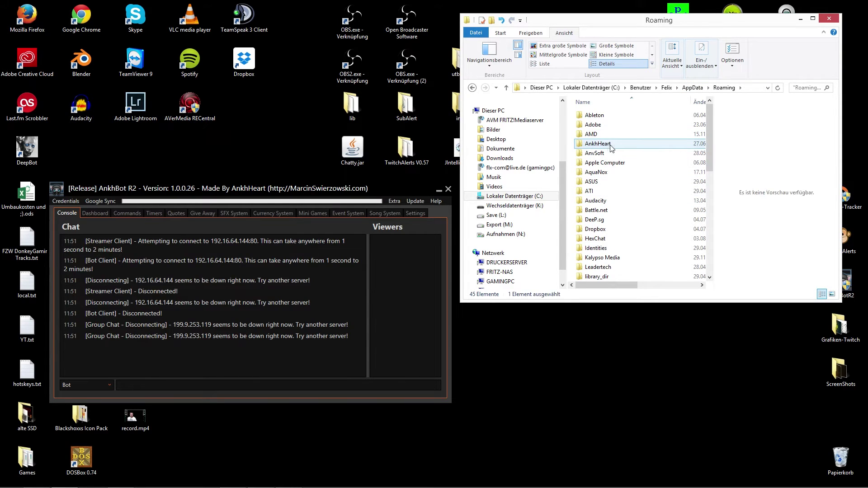
pyautogui.doubleClick(611, 147)
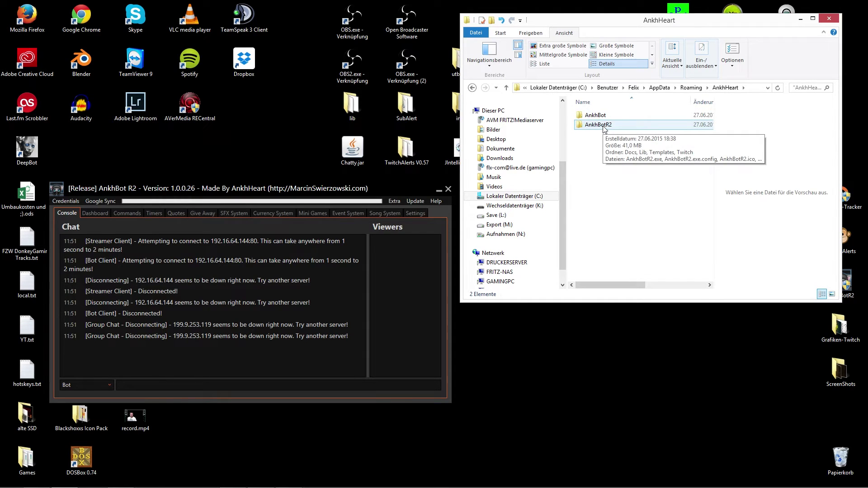
pyautogui.doubleClick(604, 126)
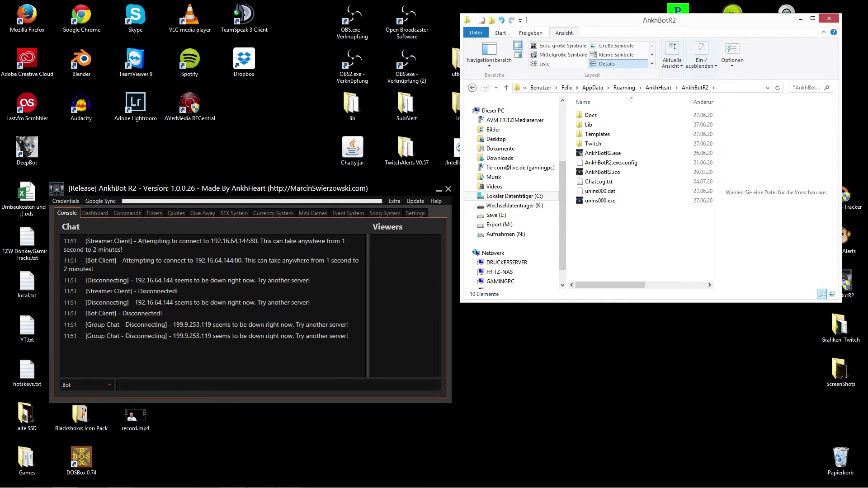
# Examine the target path in the AnkhBotR2 desktop shortcut's properties and close them without changing anything.
pyautogui.moveTo(759, 24); pyautogui.dragTo(680, 27)
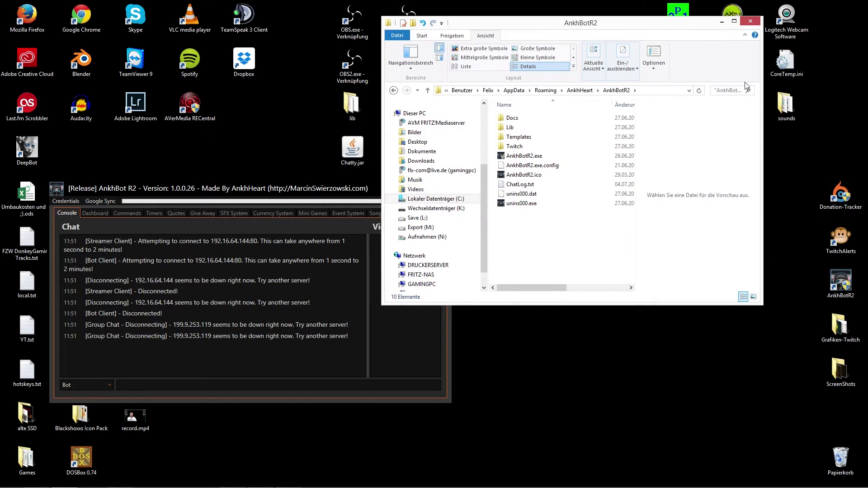
pyautogui.rightClick(842, 283)
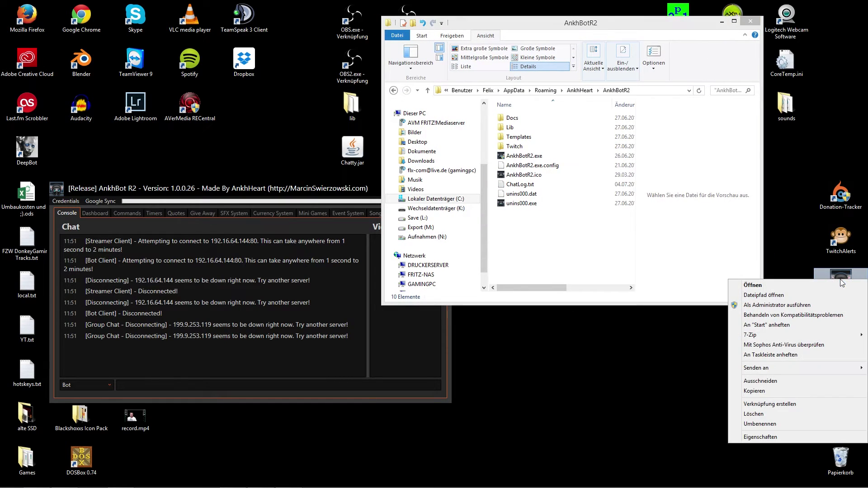
pyautogui.click(802, 259)
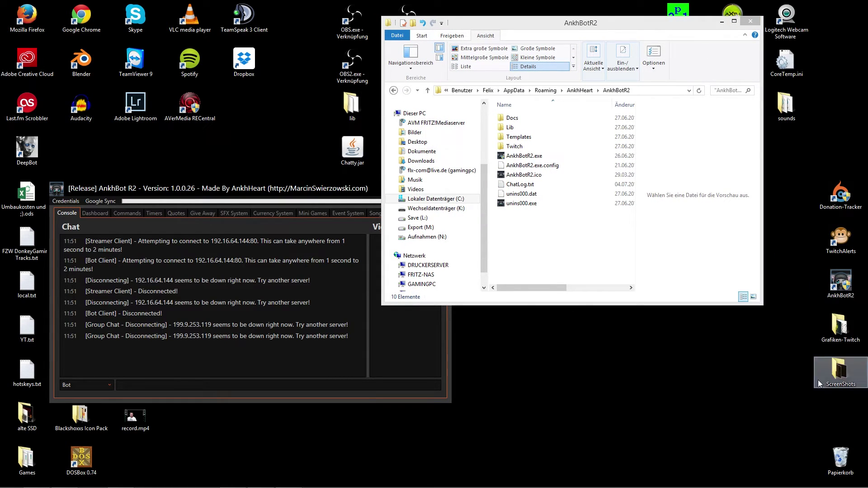
pyautogui.rightClick(842, 282)
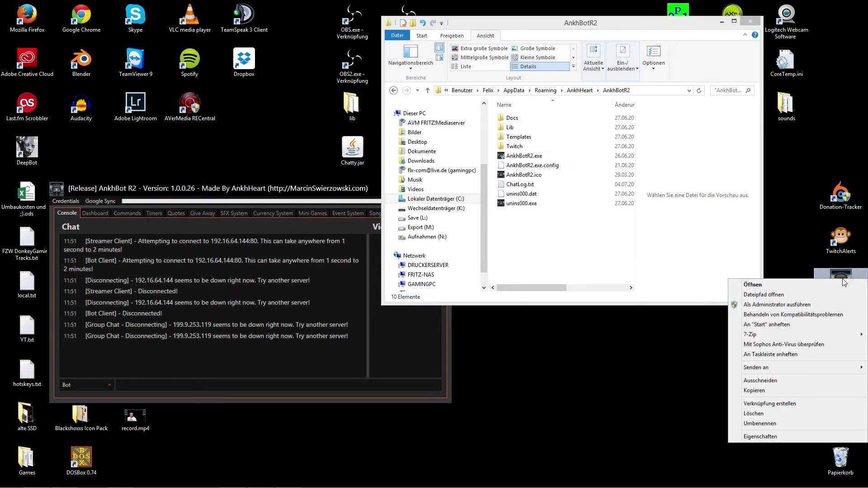
pyautogui.click(759, 436)
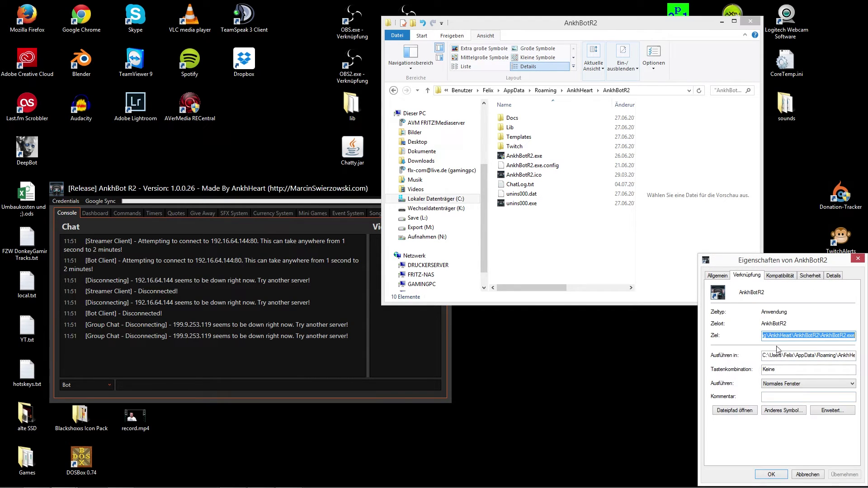
pyautogui.moveTo(850, 336); pyautogui.dragTo(746, 333)
pyautogui.click(835, 336)
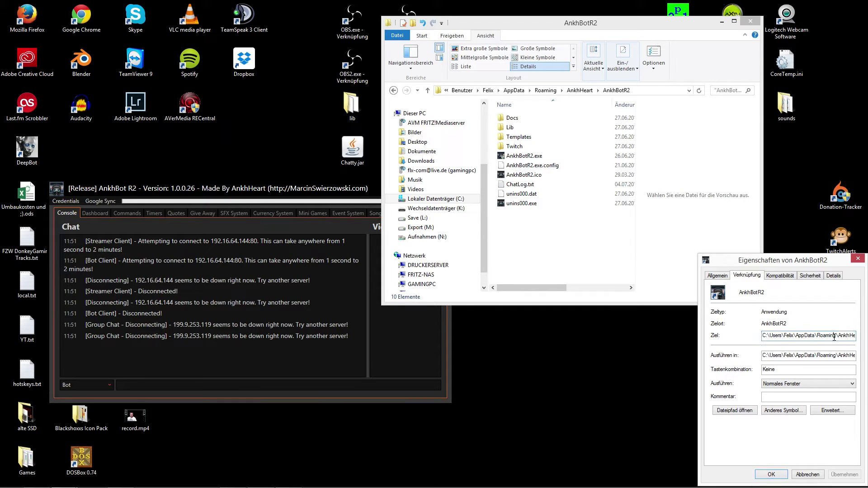
pyautogui.moveTo(853, 337); pyautogui.dragTo(865, 342)
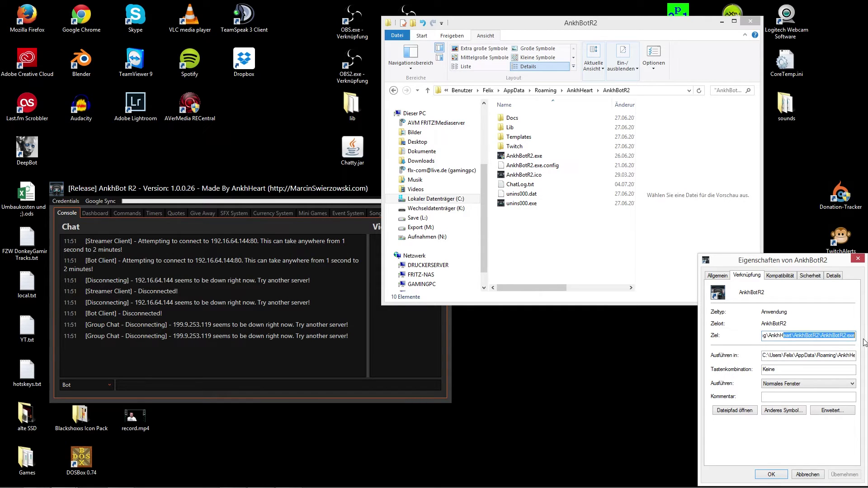
pyautogui.click(833, 337)
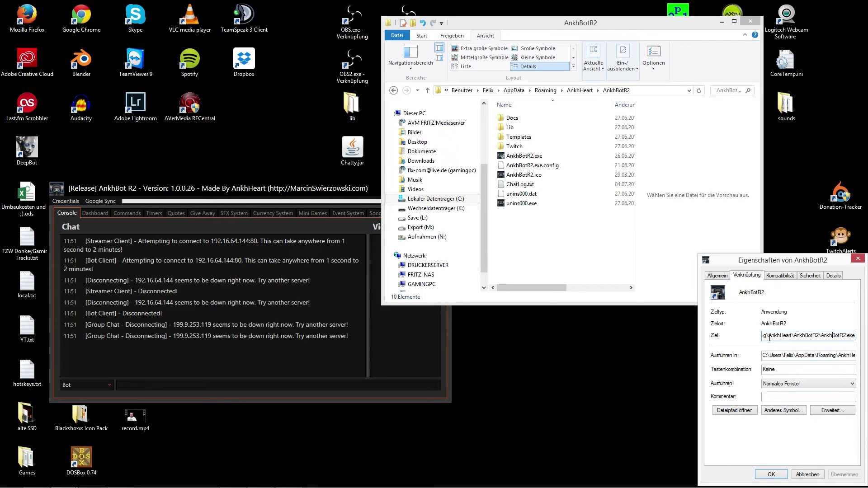
pyautogui.click(804, 474)
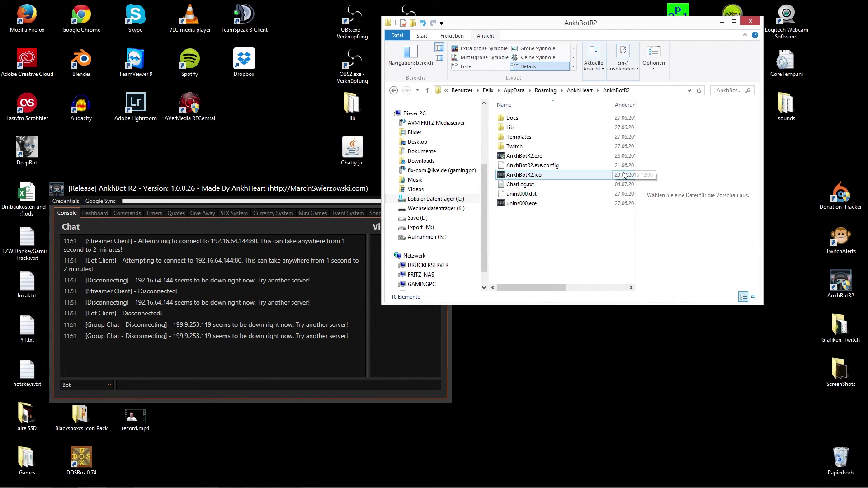
# Look through the Databases folder inside AnkhBotR2's Twitch folder and preview CurrentSong.txt in the neighbouring Files folder.
pyautogui.click(516, 150)
pyautogui.doubleClick(516, 149)
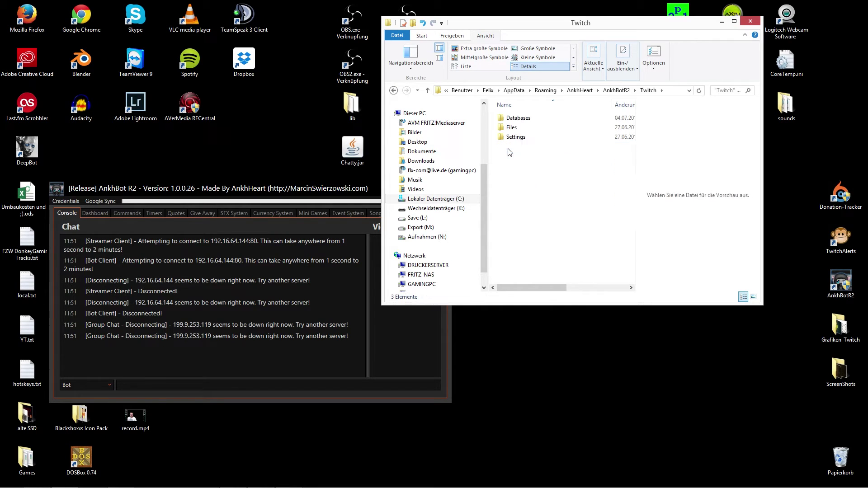
pyautogui.doubleClick(518, 118)
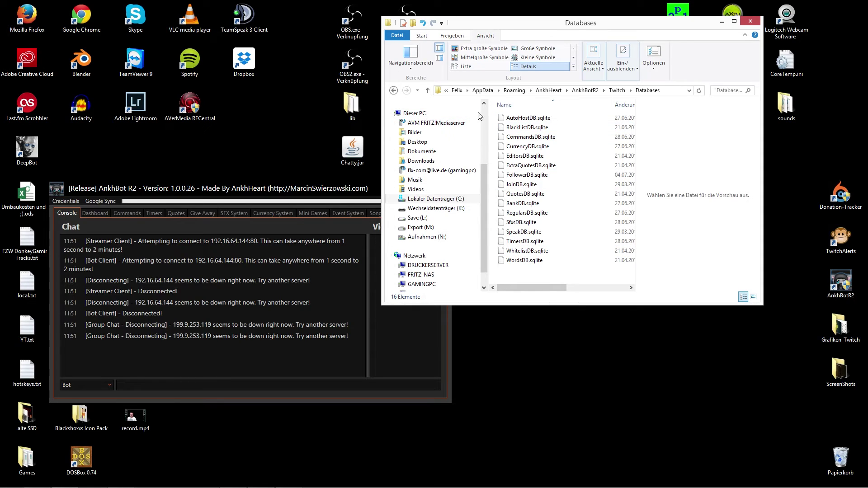
pyautogui.click(394, 91)
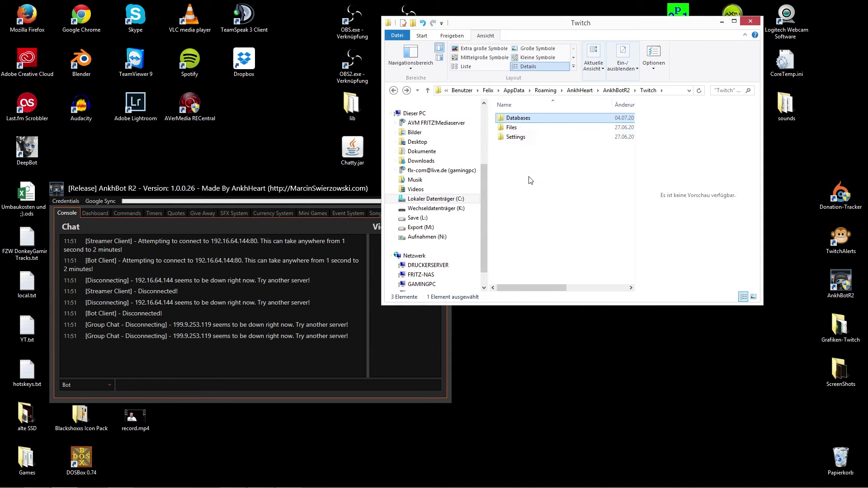
pyautogui.doubleClick(512, 130)
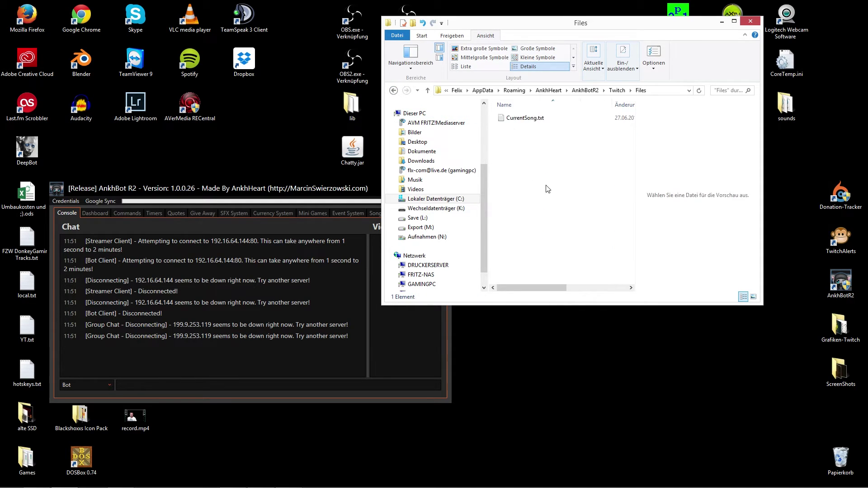
pyautogui.click(530, 121)
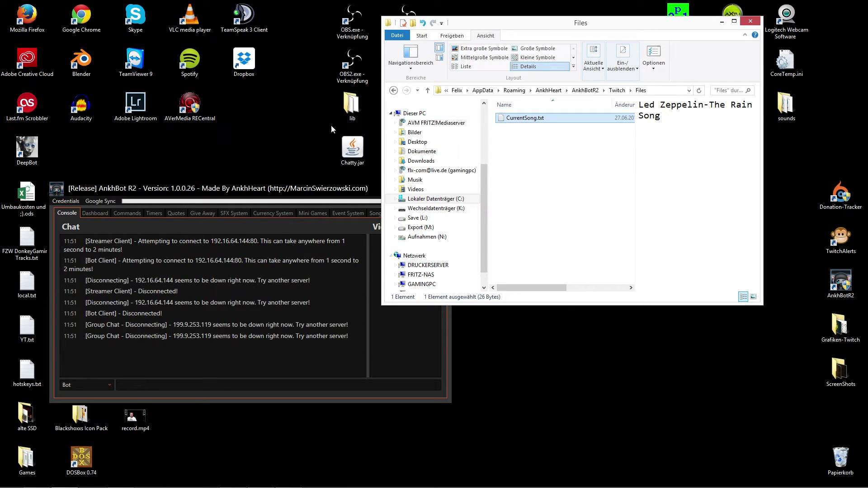
# Switch to Open Broadcaster Software and deactivate its video preview.
pyautogui.moveTo(236, 486)
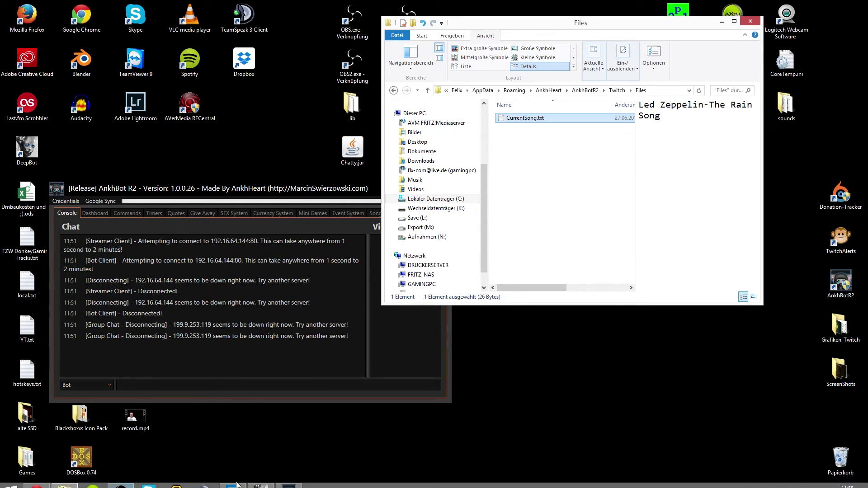
pyautogui.click(121, 484)
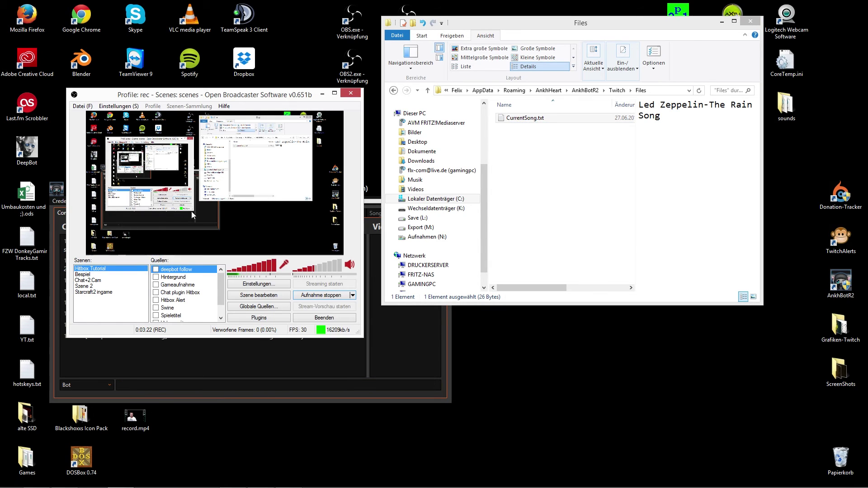
pyautogui.rightClick(227, 209)
pyautogui.moveTo(270, 237)
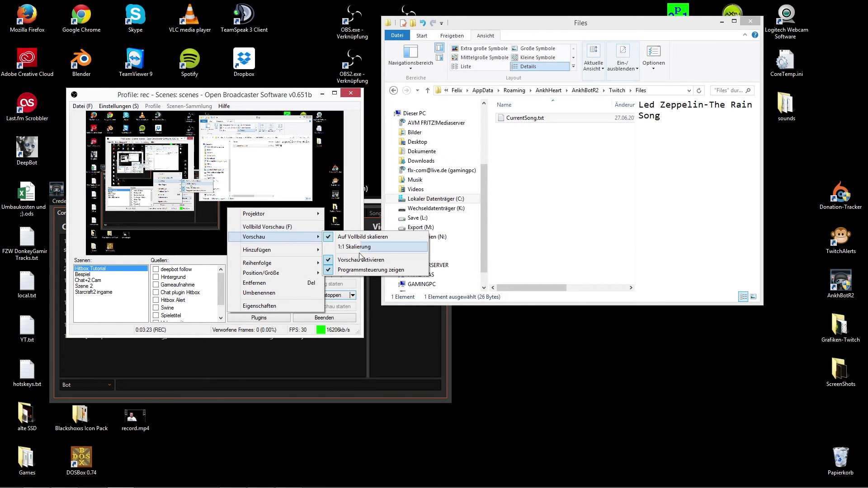
pyautogui.click(374, 260)
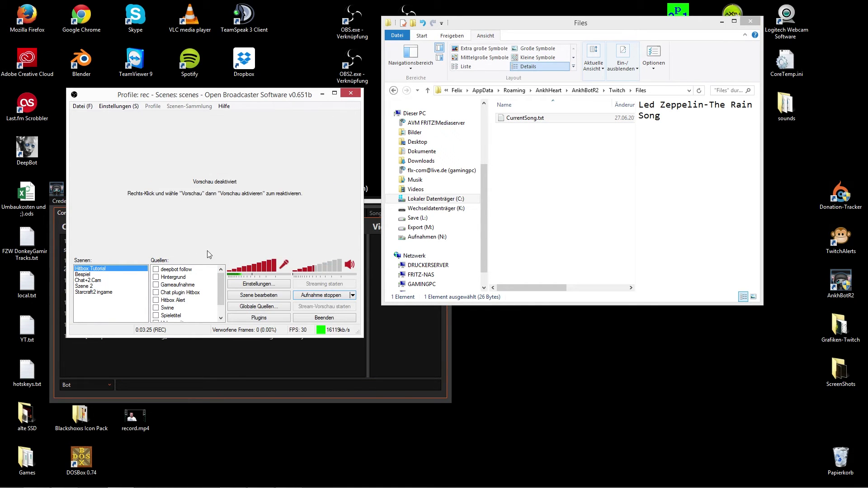
# Add a text source named "song" to the Hitbox Tutorial scene.
pyautogui.moveTo(218, 280); pyautogui.dragTo(217, 311)
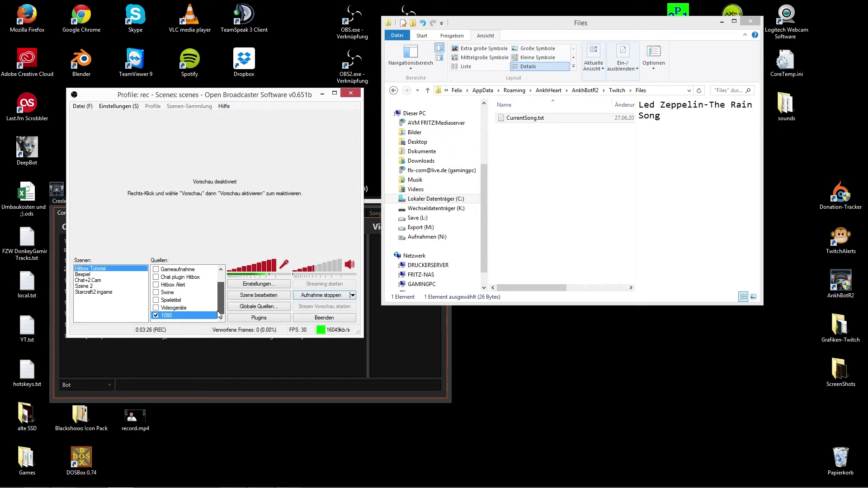
pyautogui.rightClick(184, 322)
pyautogui.moveTo(204, 326)
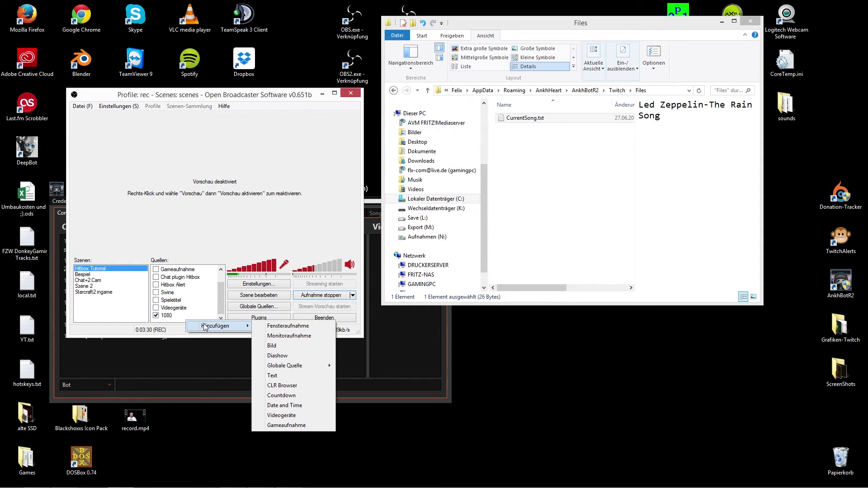
pyautogui.click(289, 376)
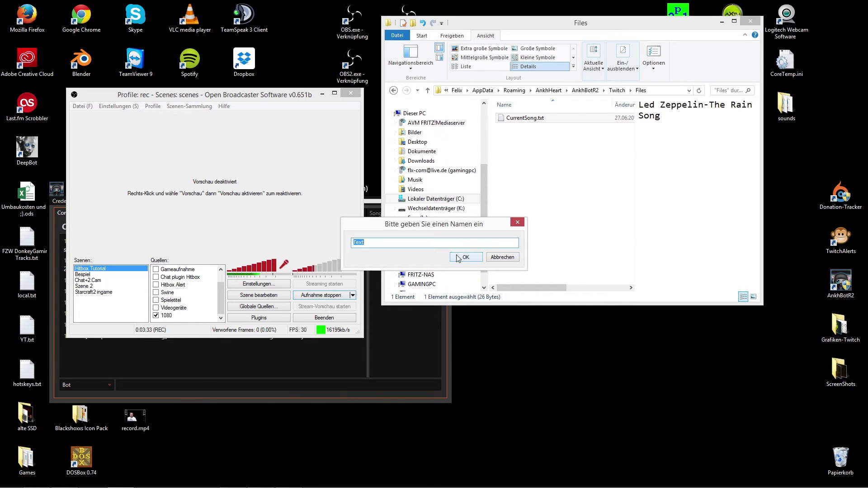
pyautogui.write('song')
pyautogui.click(458, 259)
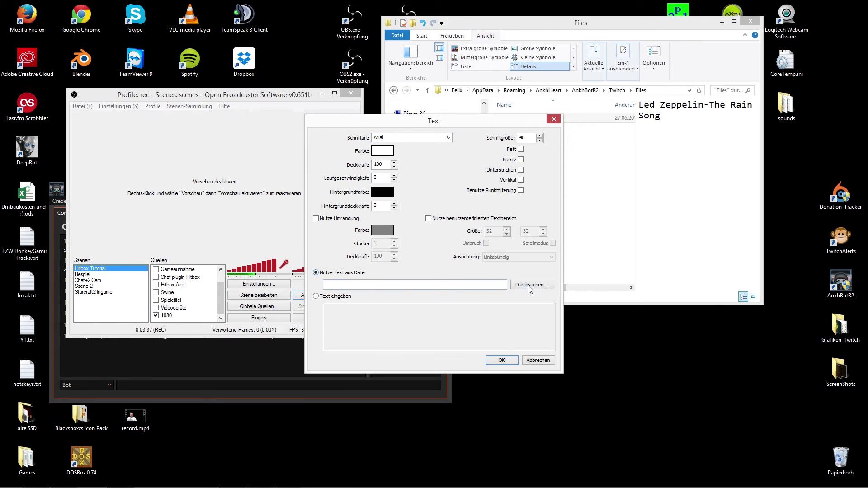
# Browse for the text source's file, going through drive C:, Benutzer and the user's profile to AppData, Roaming.
pyautogui.click(530, 286)
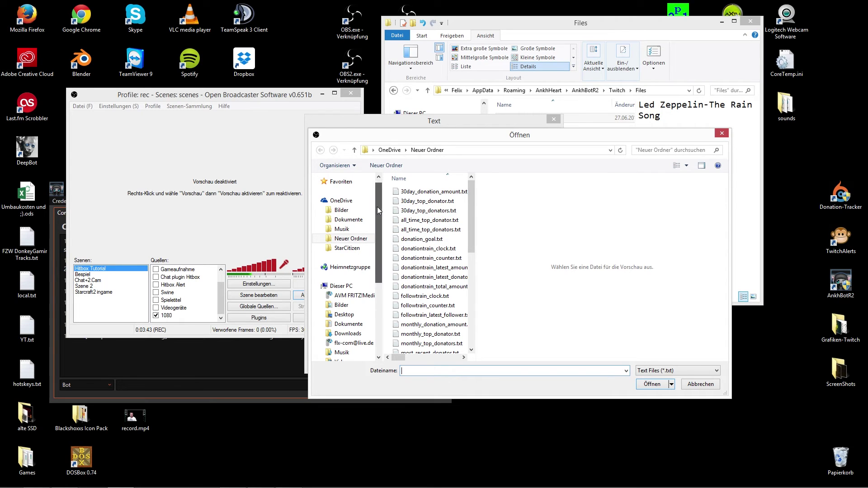
pyautogui.scroll(-1, 368, 224)
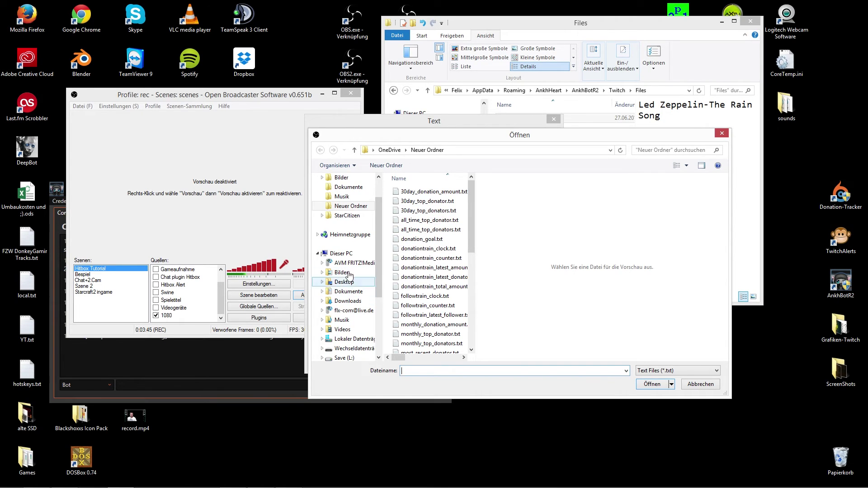
pyautogui.click(342, 253)
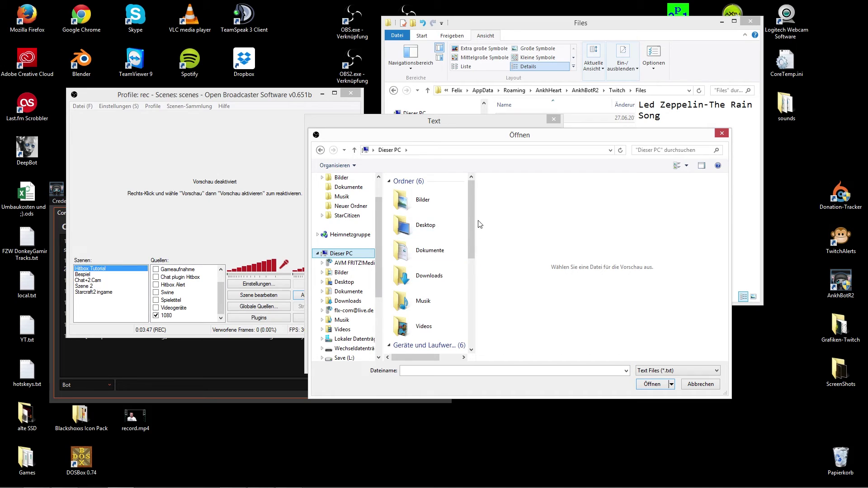
pyautogui.scroll(-5, 480, 224)
pyautogui.doubleClick(420, 232)
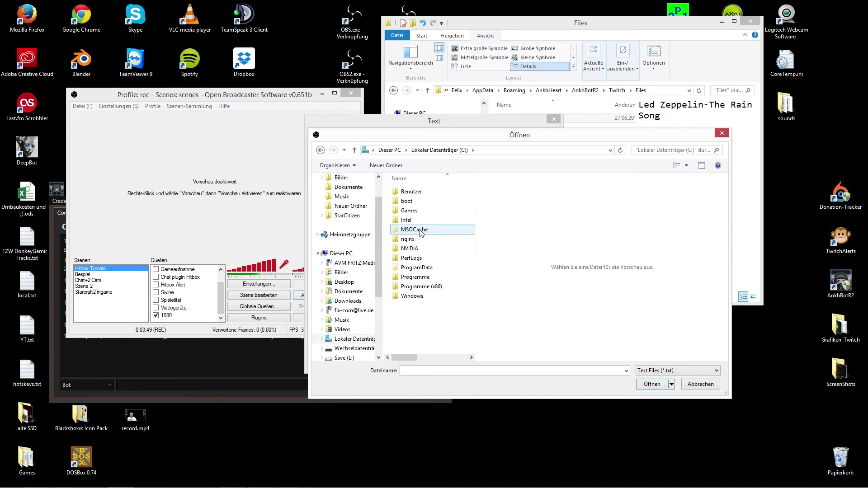
pyautogui.doubleClick(413, 192)
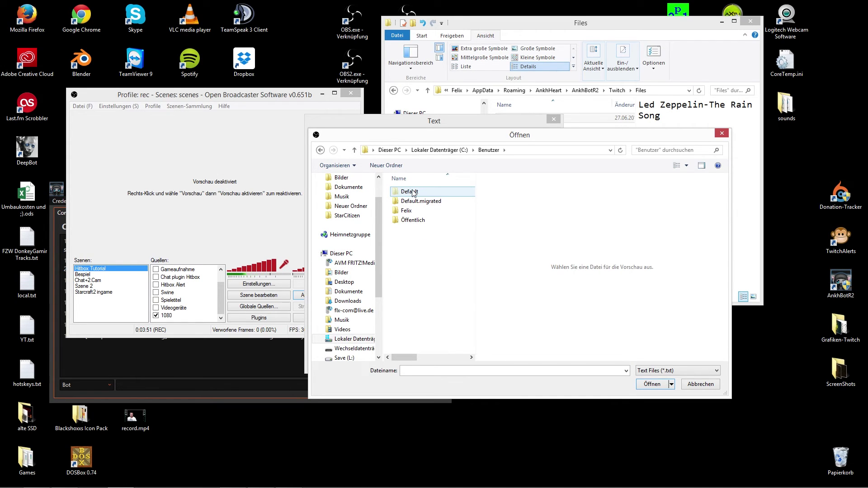
pyautogui.doubleClick(409, 212)
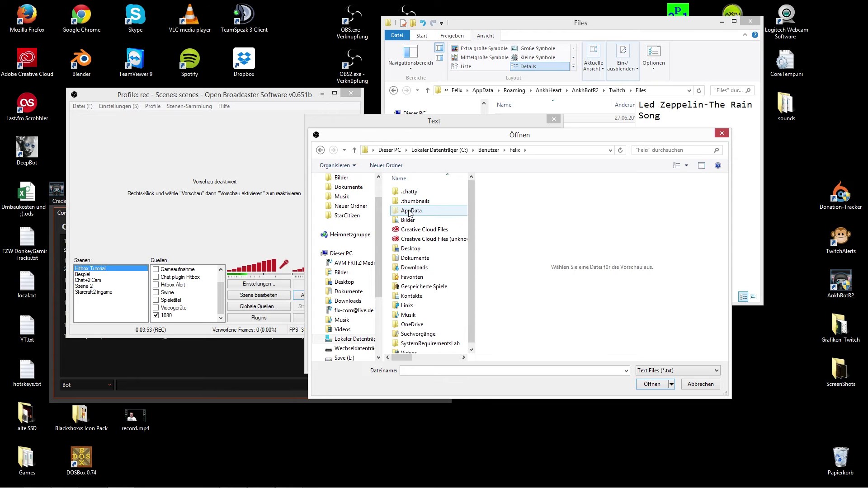
pyautogui.doubleClick(413, 213)
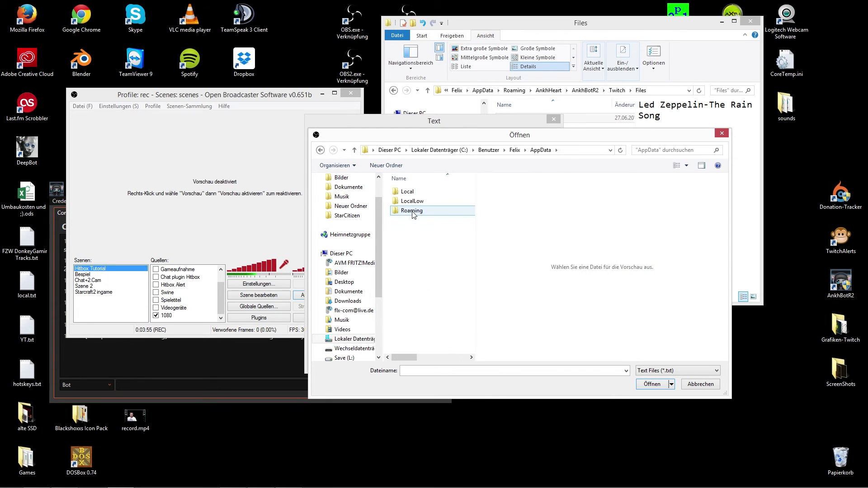
pyautogui.doubleClick(411, 212)
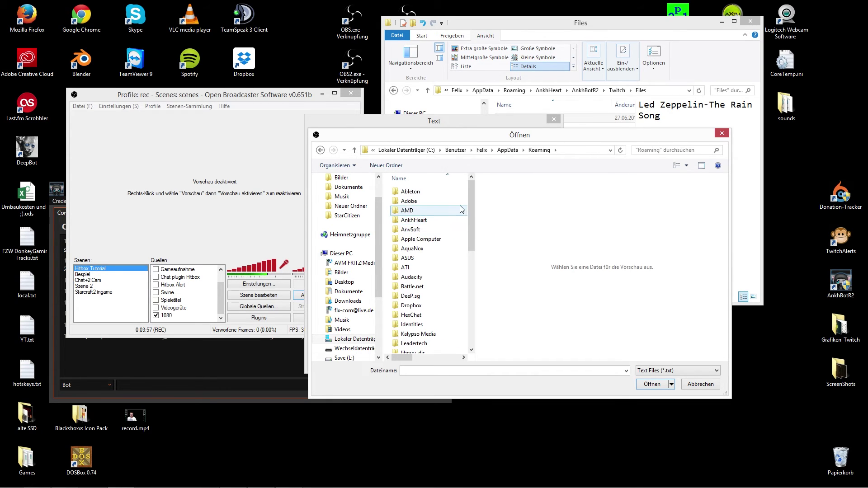
# Load CurrentSong.txt from AnkhHeart, AnkhBotR2, Twitch, Files as the text source's file.
pyautogui.doubleClick(414, 221)
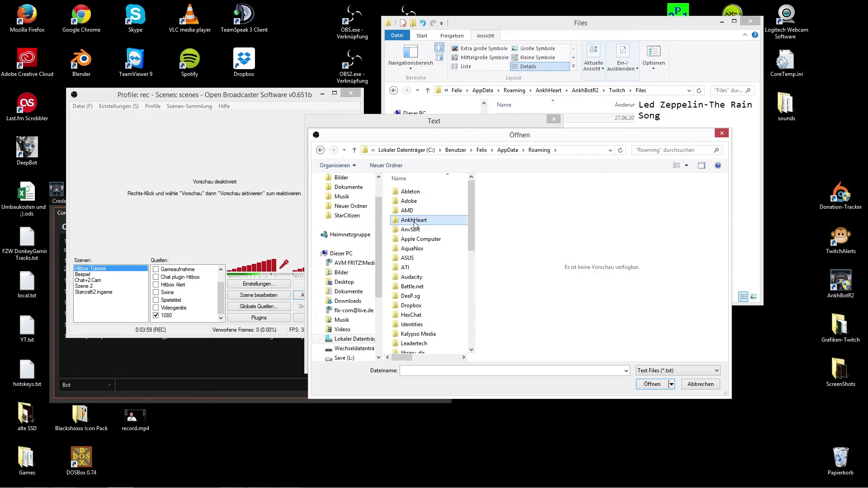
pyautogui.doubleClick(418, 202)
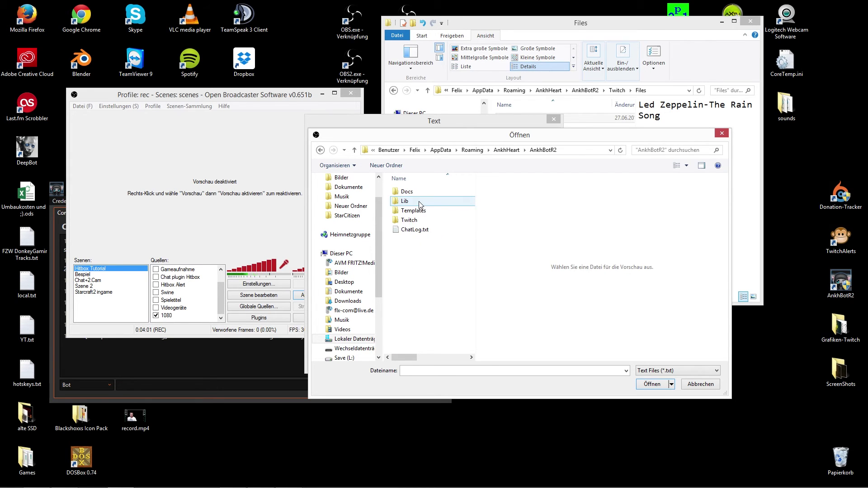
pyautogui.doubleClick(406, 221)
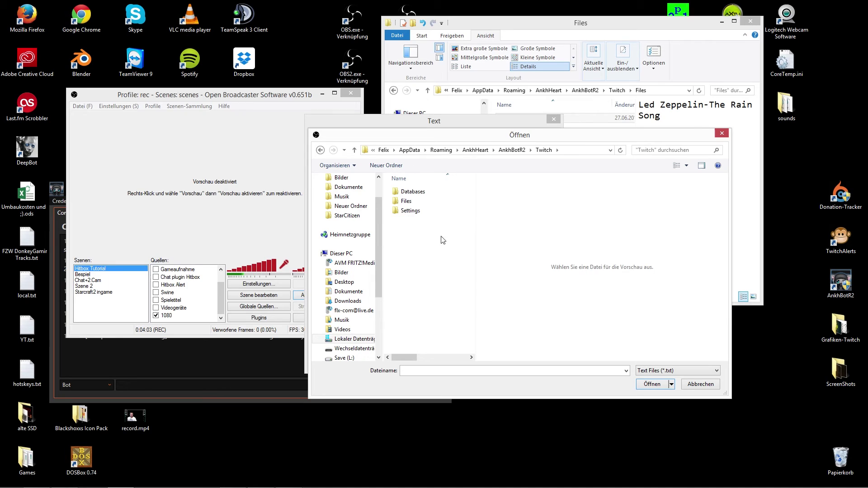
pyautogui.doubleClick(406, 193)
pyautogui.click(414, 196)
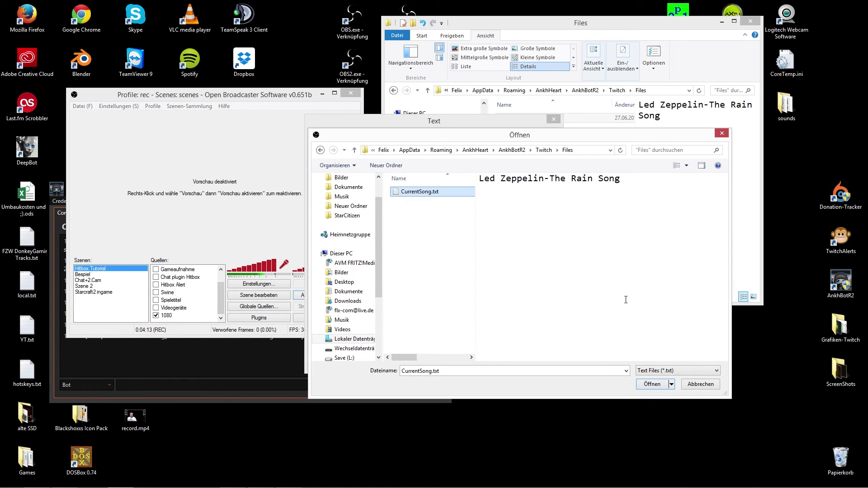
pyautogui.click(653, 384)
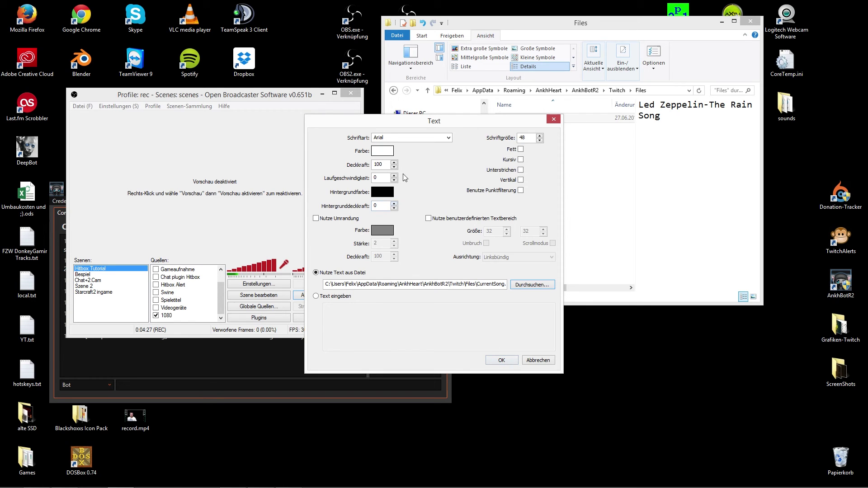
# Accept the text source's settings with CurrentSong.txt as its file, using the default Arial font at size 48.
pyautogui.click(500, 360)
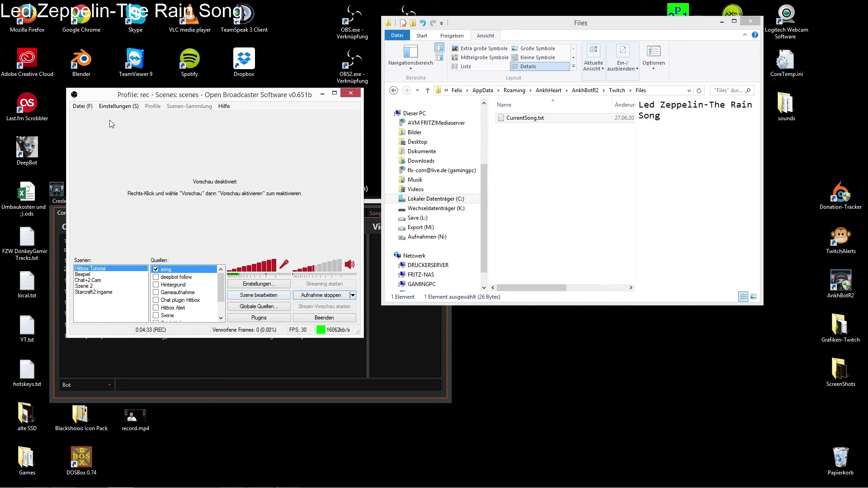
pyautogui.rightClick(176, 200)
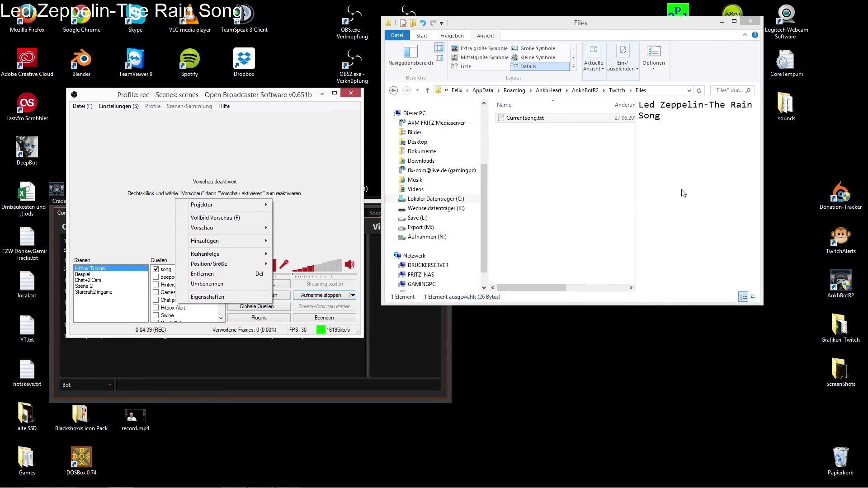
pyautogui.click(284, 142)
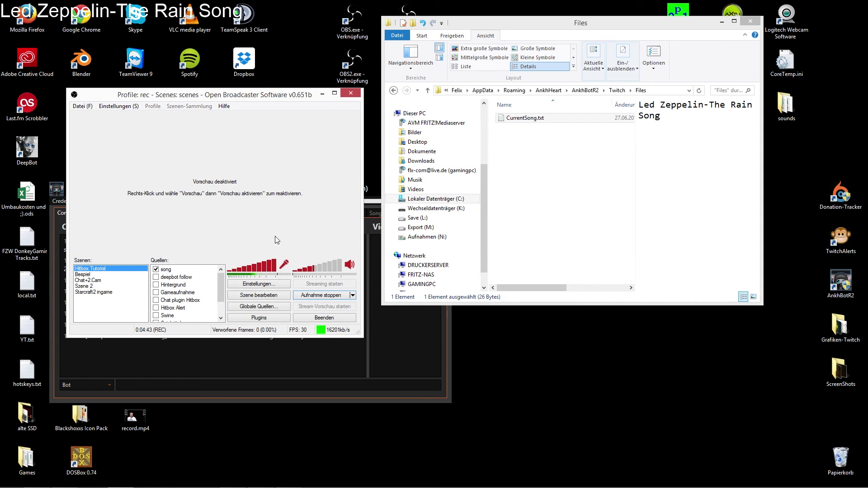
# Examine the contents of the Settings and Databases folders in AnkhBotR2's Twitch folder, then return to the Twitch folder.
pyautogui.click(618, 91)
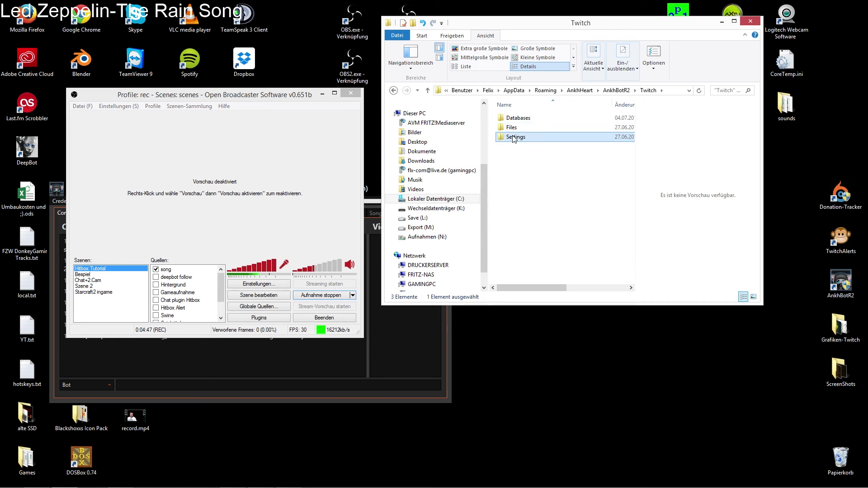
pyautogui.doubleClick(520, 137)
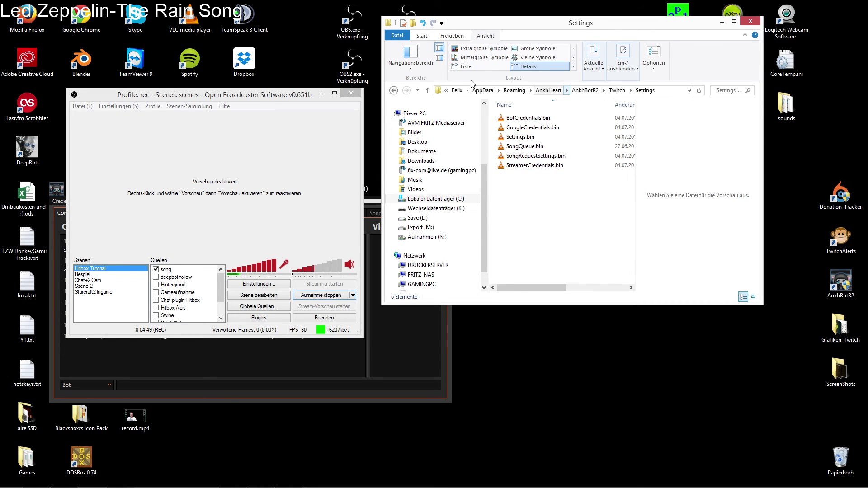
pyautogui.click(428, 90)
pyautogui.doubleClick(517, 118)
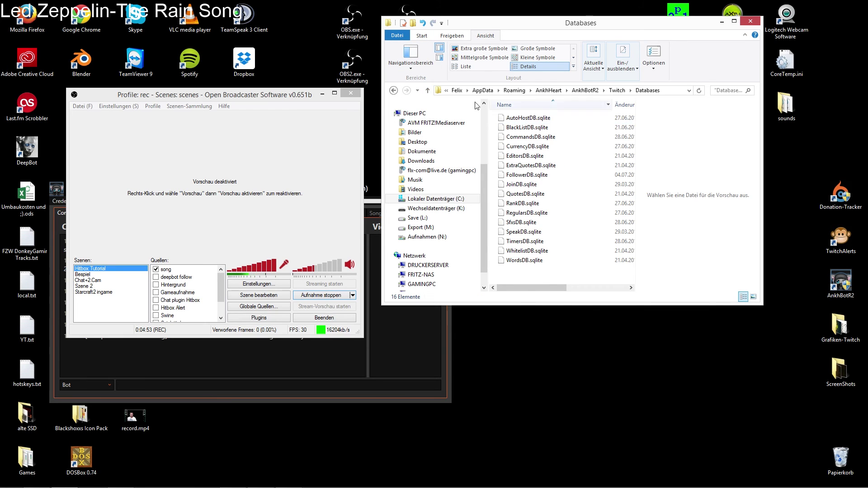
pyautogui.click(428, 91)
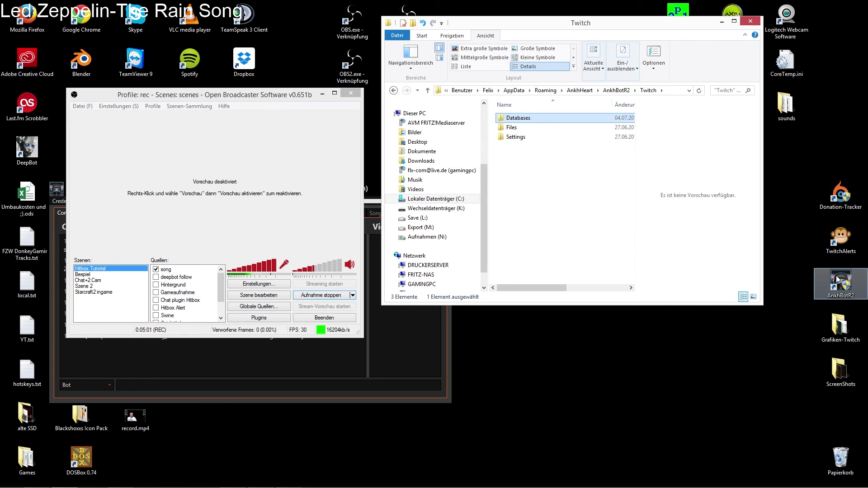
pyautogui.click(586, 206)
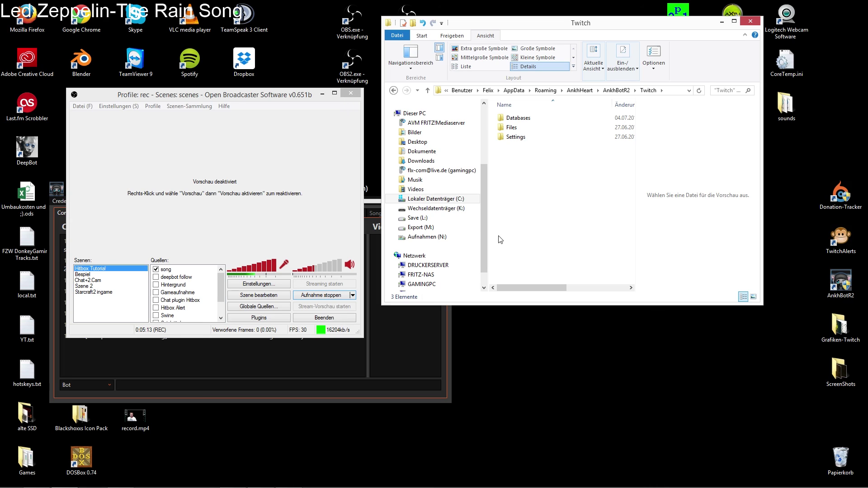
# Minimize Open Broadcaster Software, switch to Deep Bot and show its Config page.
pyautogui.click(322, 94)
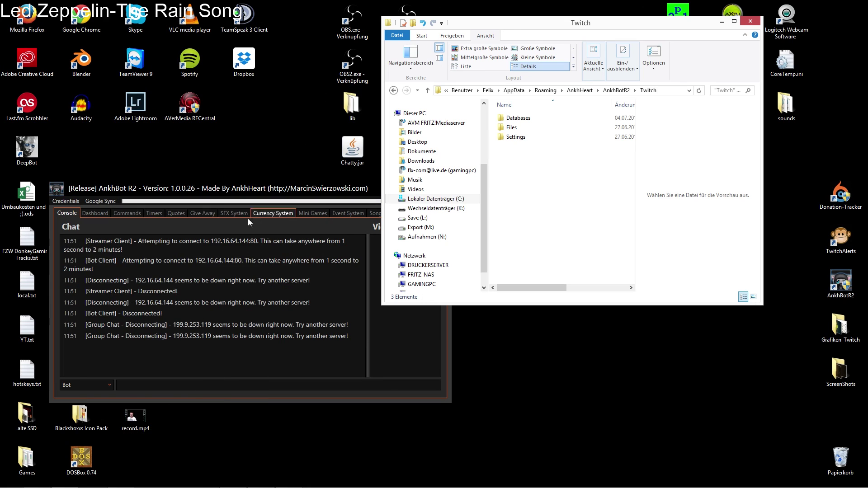
pyautogui.moveTo(181, 486)
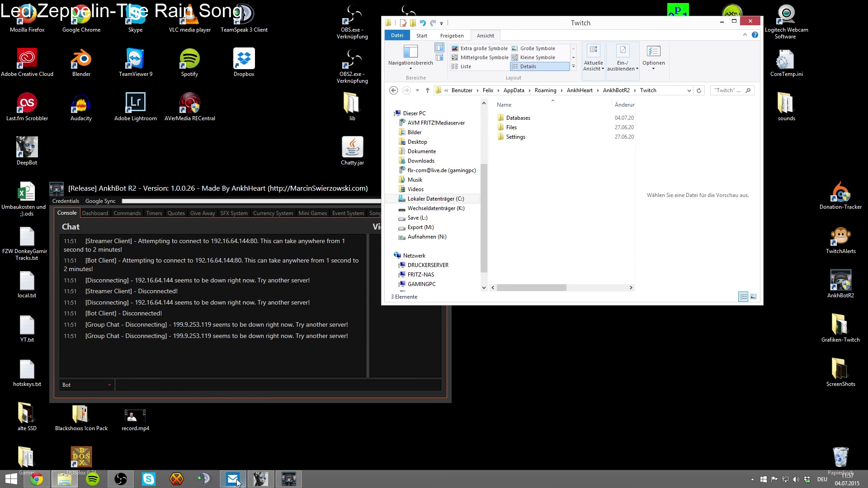
pyautogui.click(260, 483)
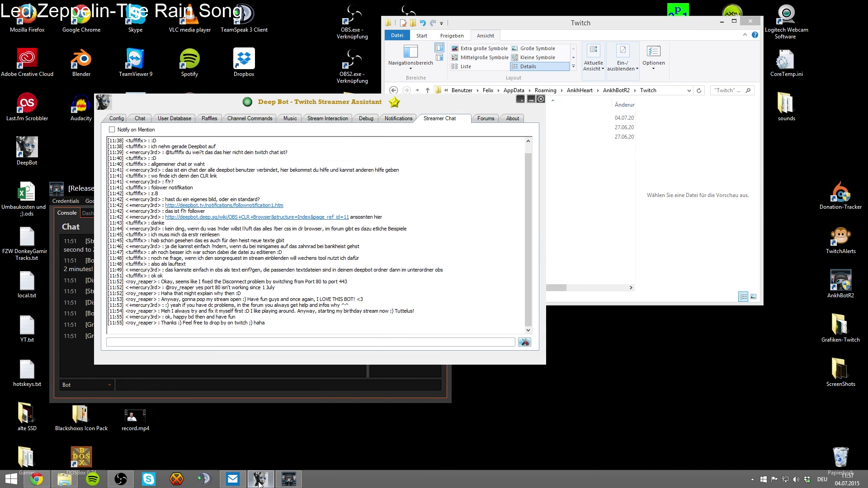
pyautogui.click(118, 120)
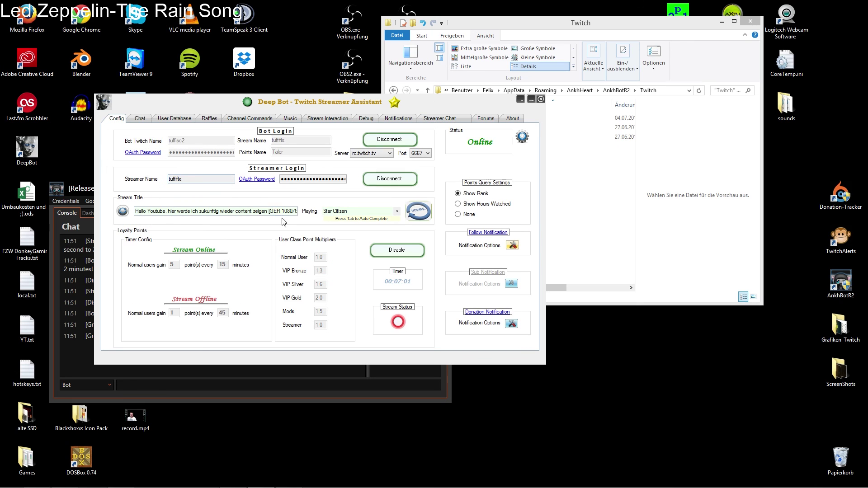